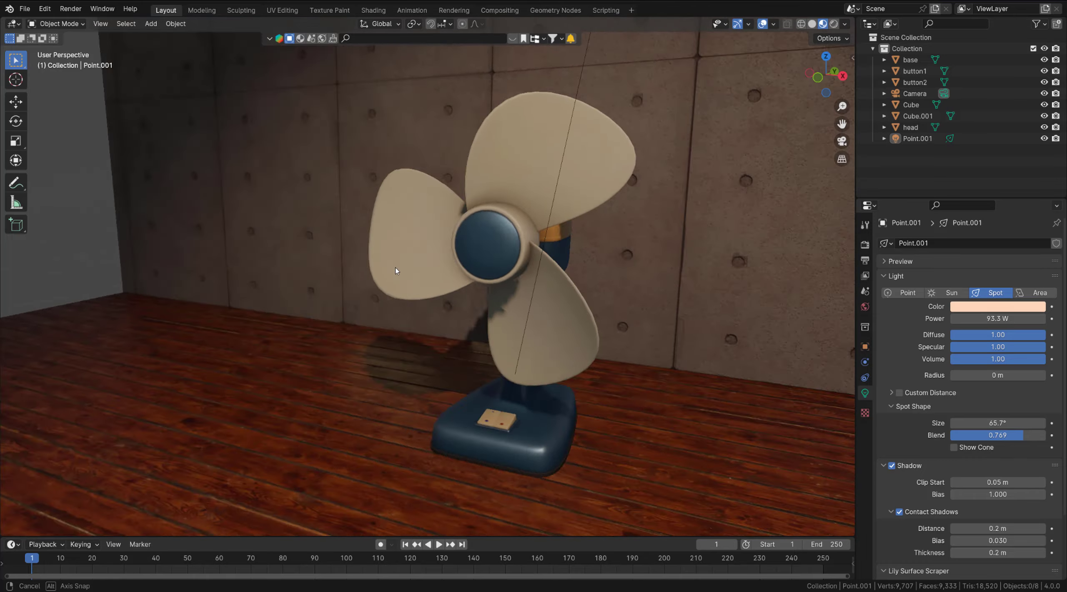
- Select the fan's blade head and show its transform values beside the 3D view
scroll(493, 297, "down", 10)
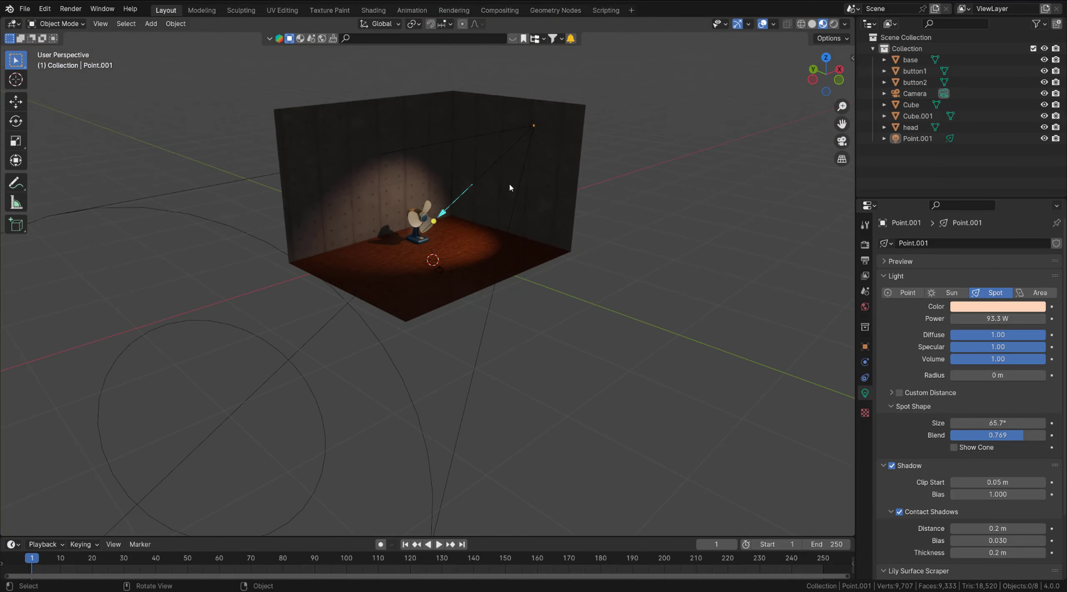
scroll(414, 178, "up", 10)
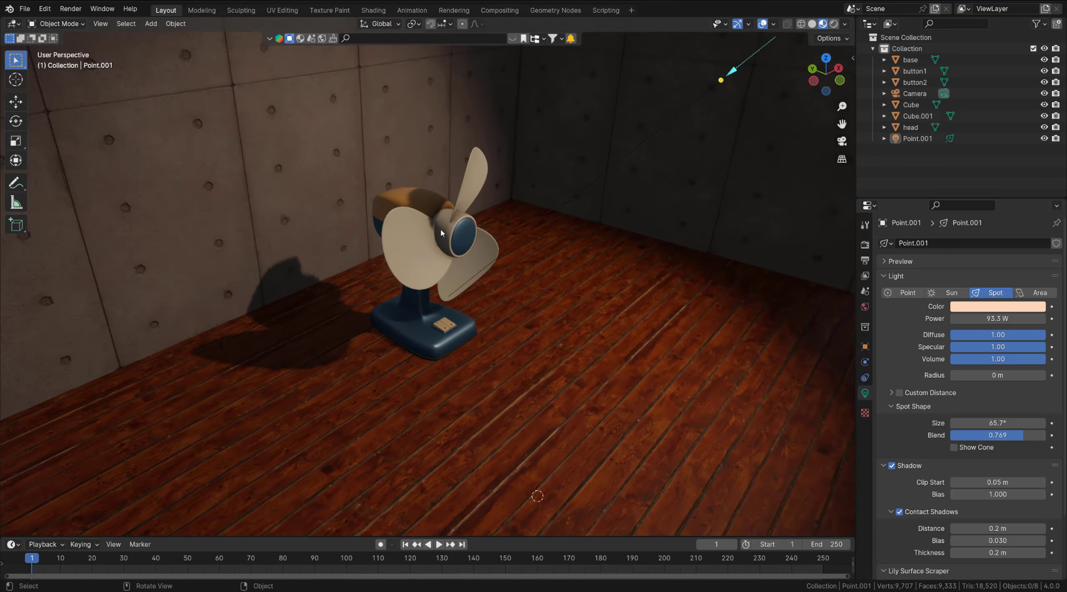
middle_click_drag(419, 221, 493, 232)
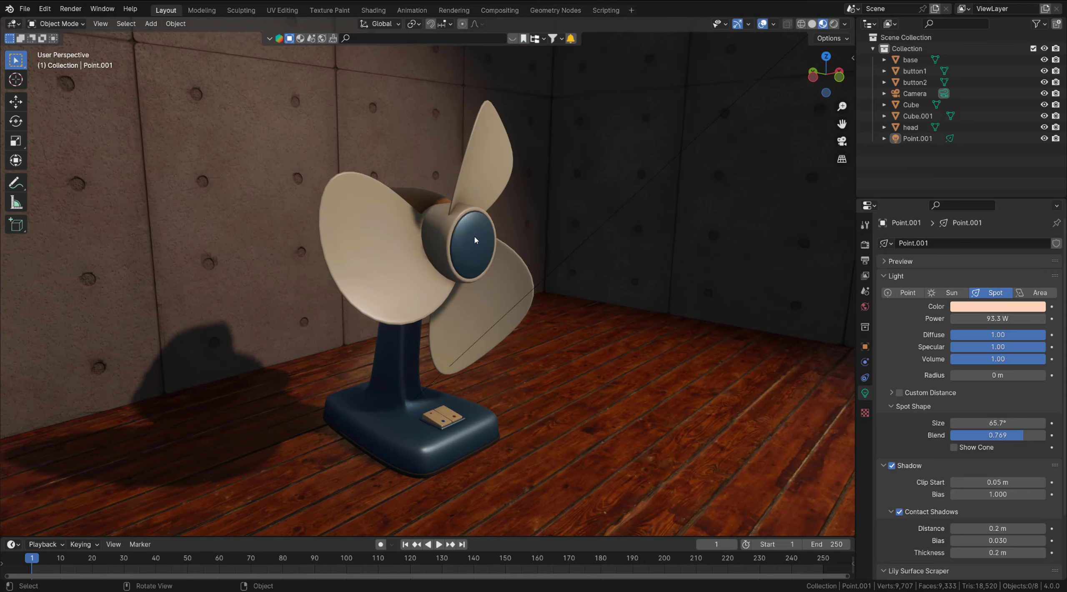
left_click(478, 239)
middle_click_drag(478, 239, 454, 248)
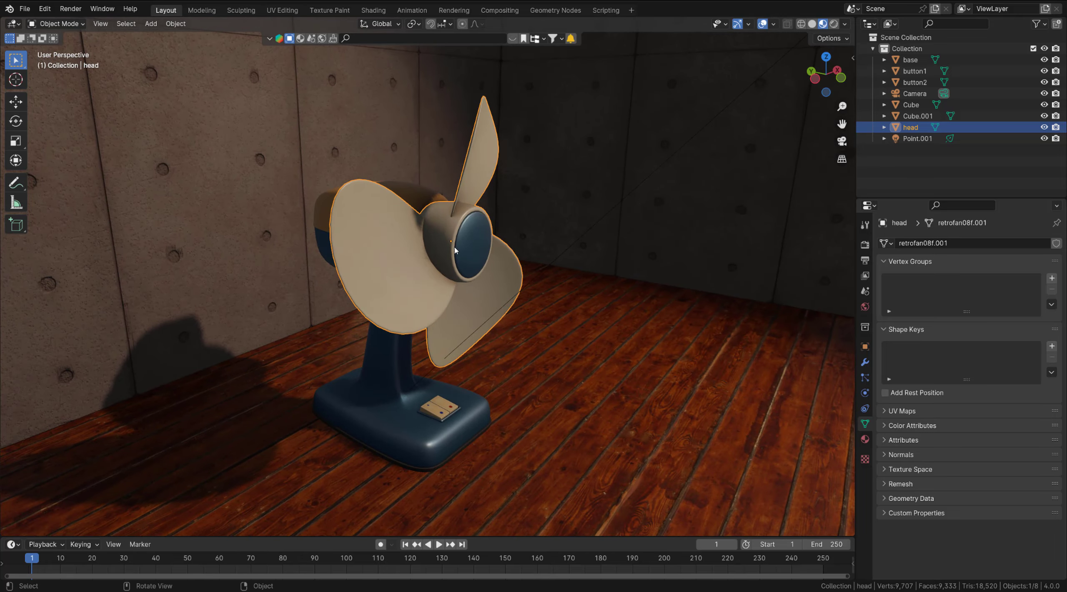
key("n")
left_click(850, 62)
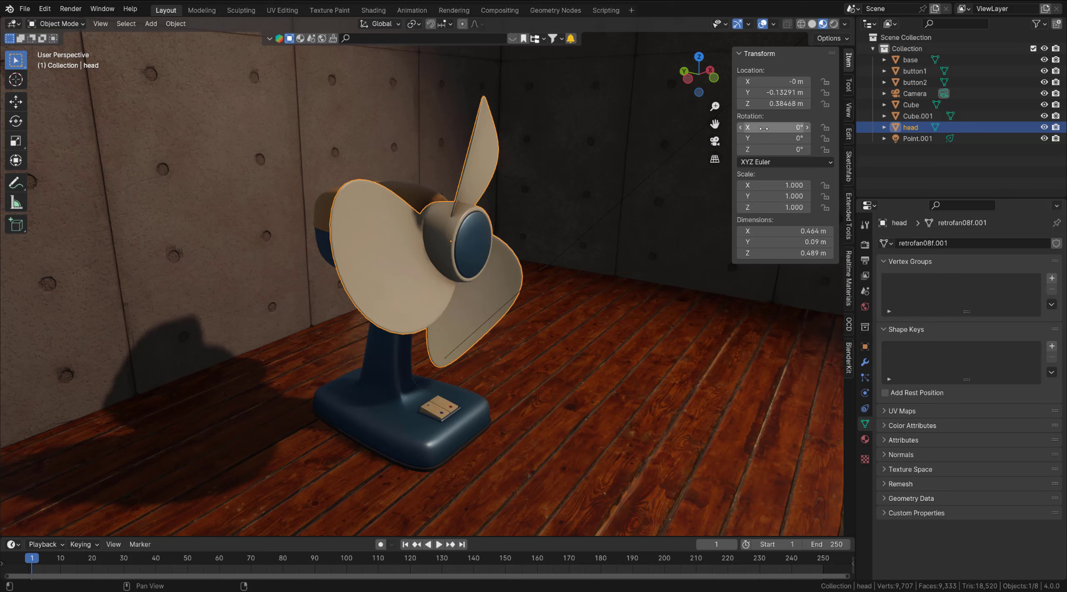
- Lock the fan head's X and Z rotation, leaving only the Y rotation free
left_click_drag(764, 128, 783, 139)
key("Escape")
key("Escape")
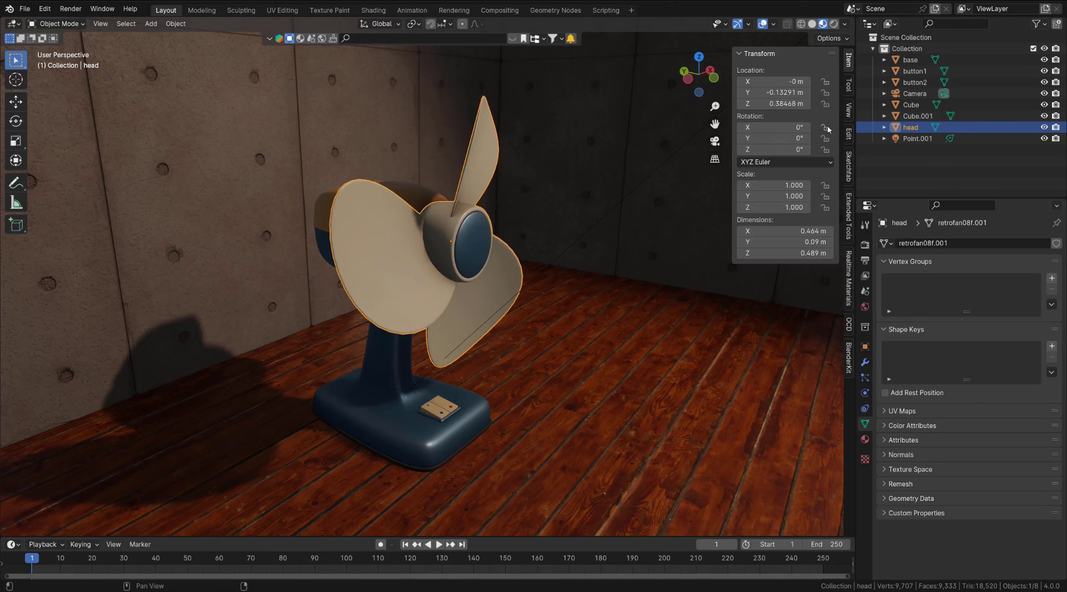
left_click_drag(825, 127, 827, 152)
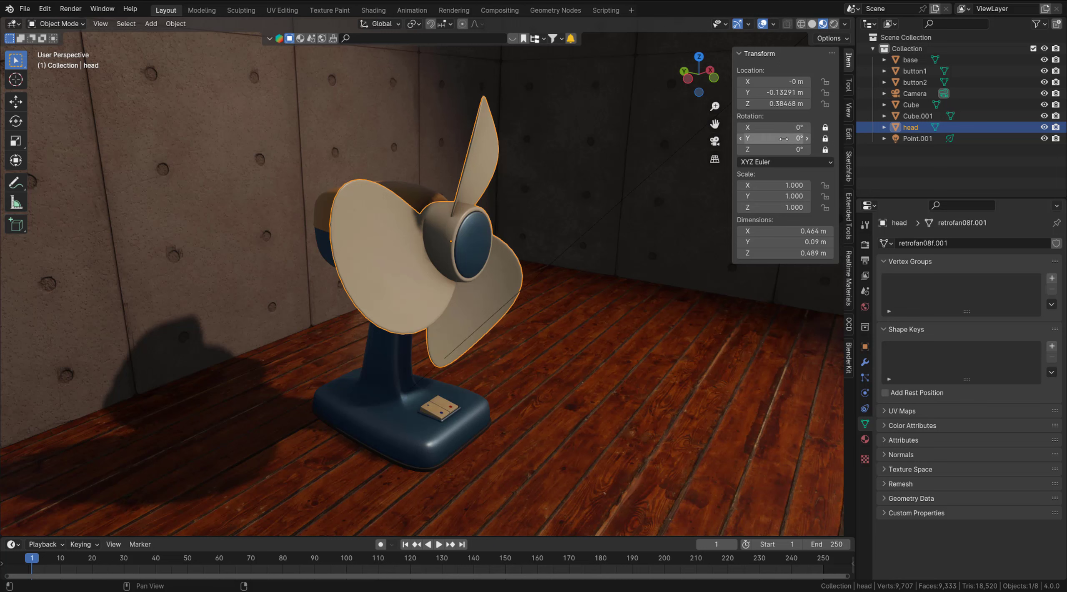
left_click(826, 141)
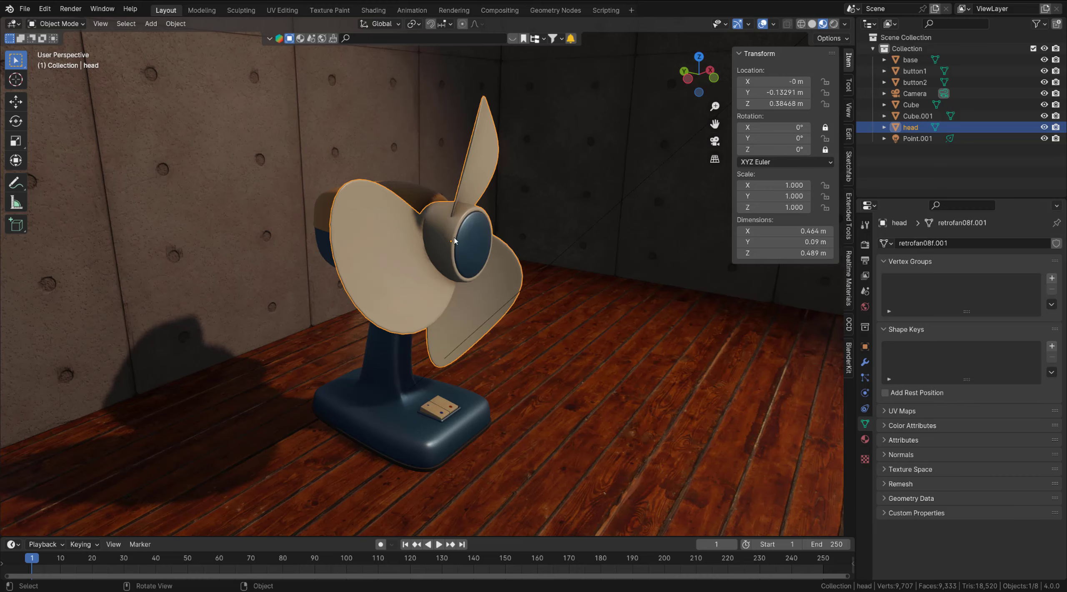
- Try rotating the fan head freely about its unlocked Y axis
middle_click_drag(504, 227, 528, 222)
key("r")
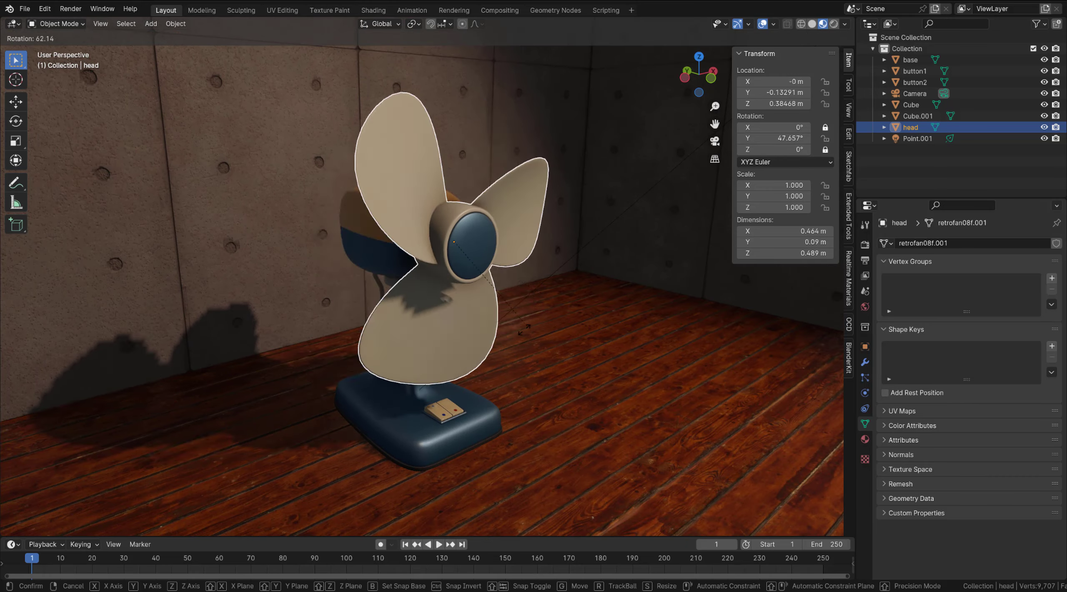
key("Escape")
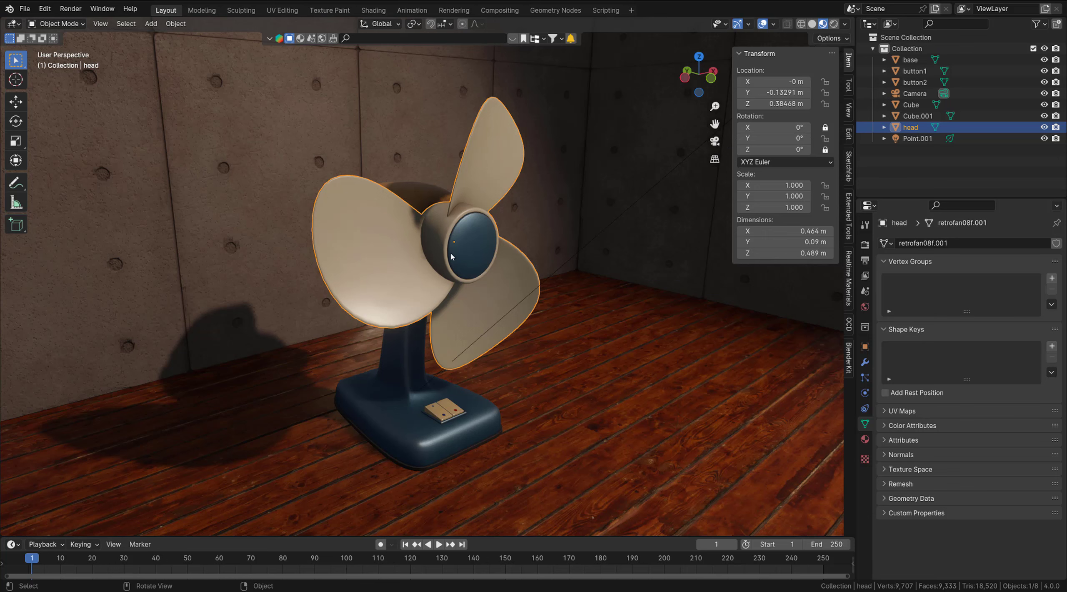
- Enlarge the timeline slightly and insert a single keyframe on the fan head's Y rotation at frame 1
mouse_move(440, 258)
middle_mouse_down()
mouse_move(430, 261)
mouse_move(459, 267)
mouse_move(446, 272)
middle_mouse_up()
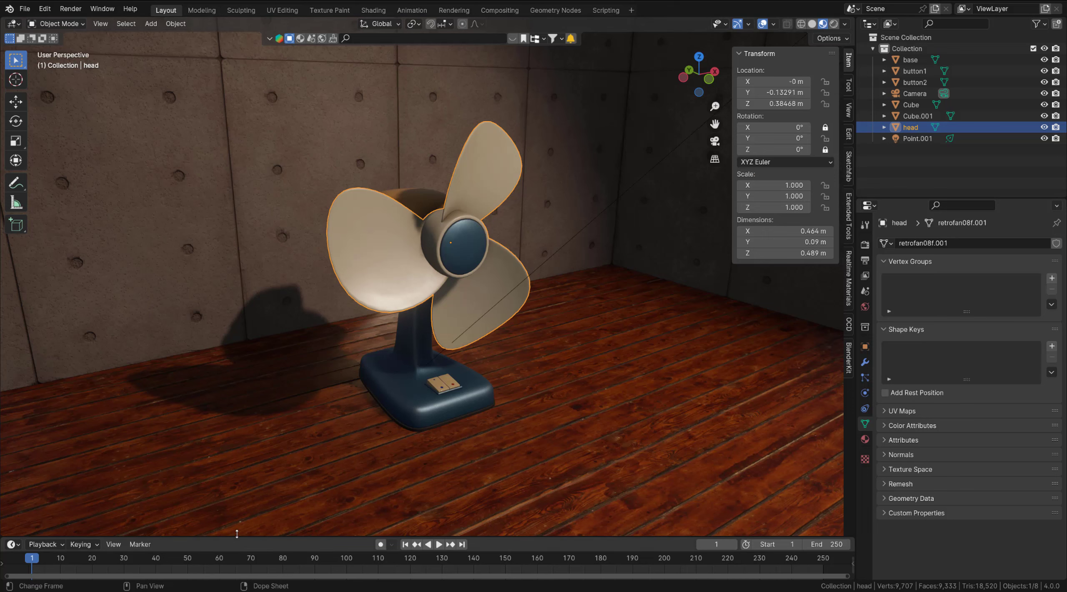
left_click_drag(248, 537, 245, 516)
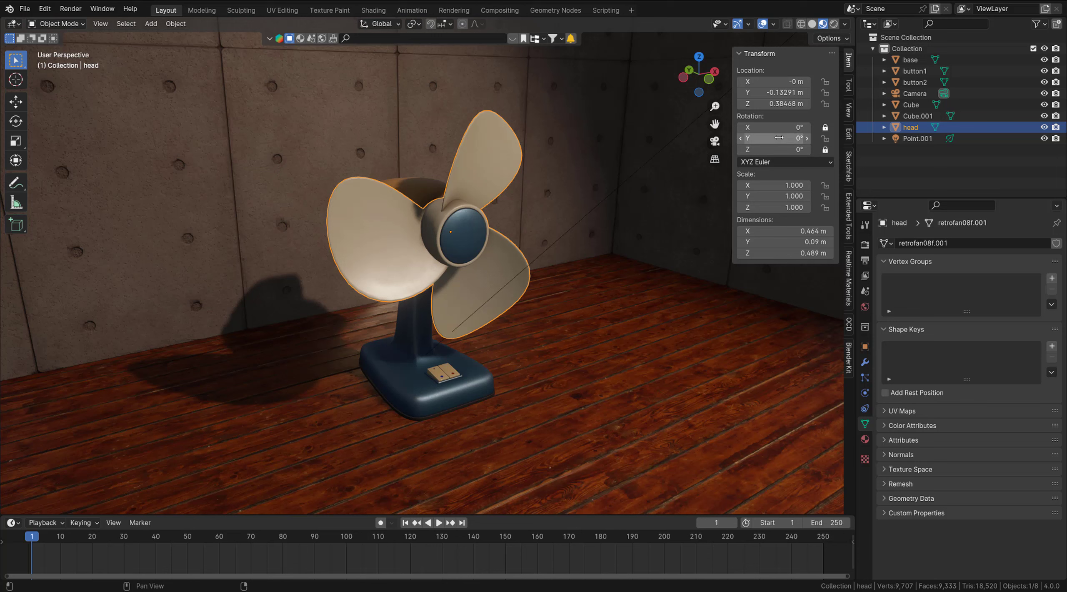
right_click(747, 138)
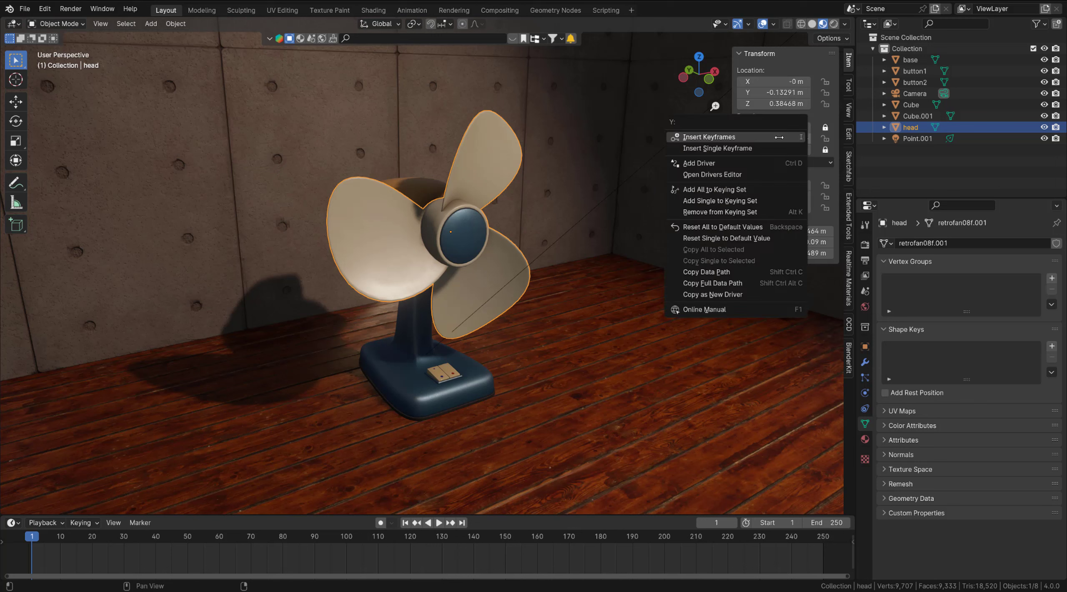
left_click(718, 149)
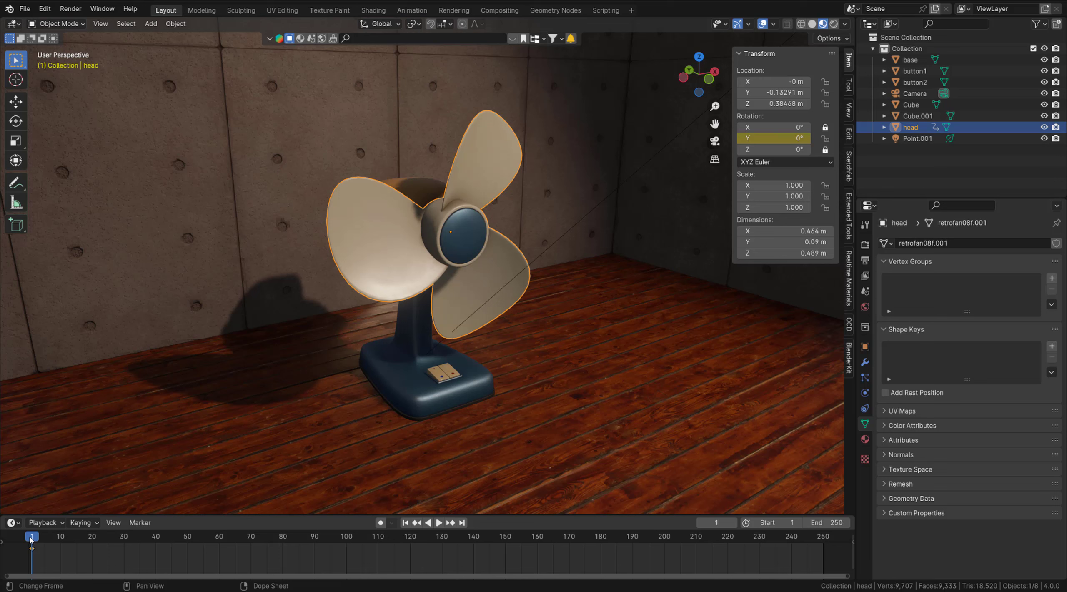
- Set the fan head's Y rotation to 360° at frame 30 and insert a single keyframe for it
key("space")
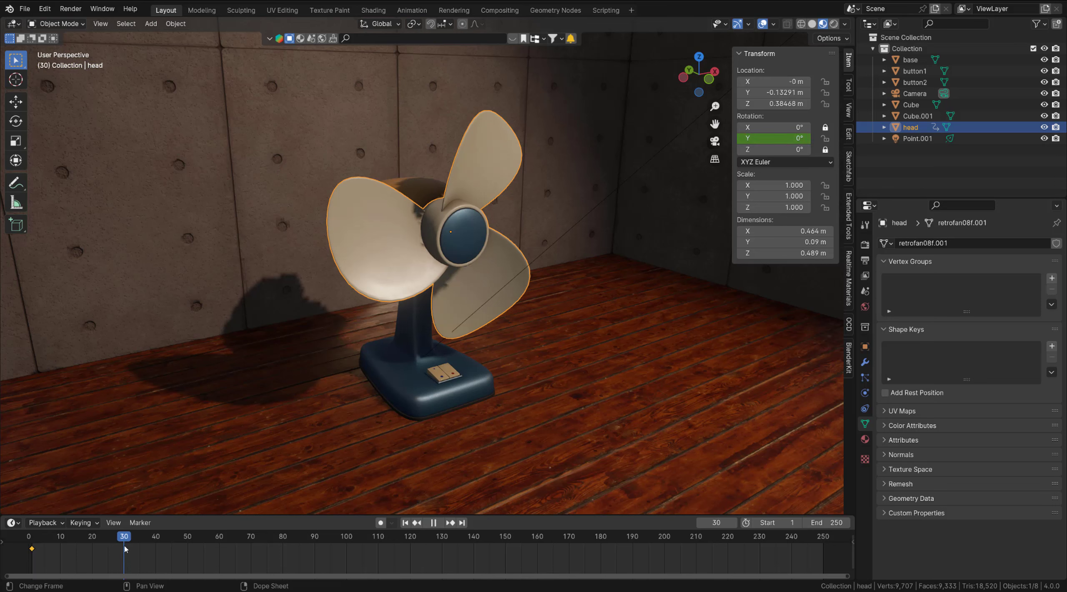
key("space")
middle_click_drag(471, 249, 496, 242)
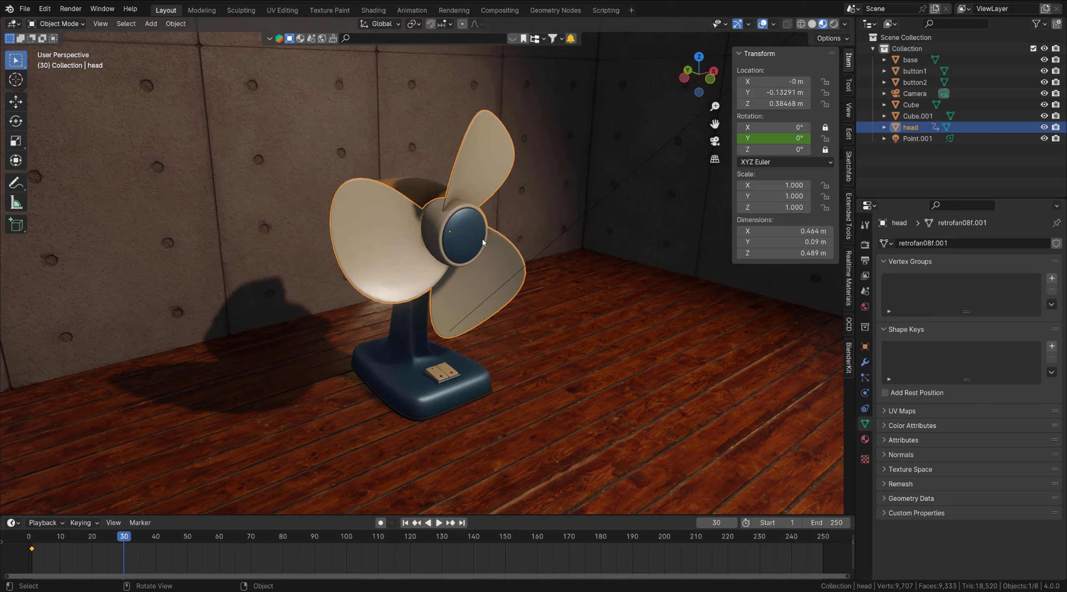
left_click(775, 137)
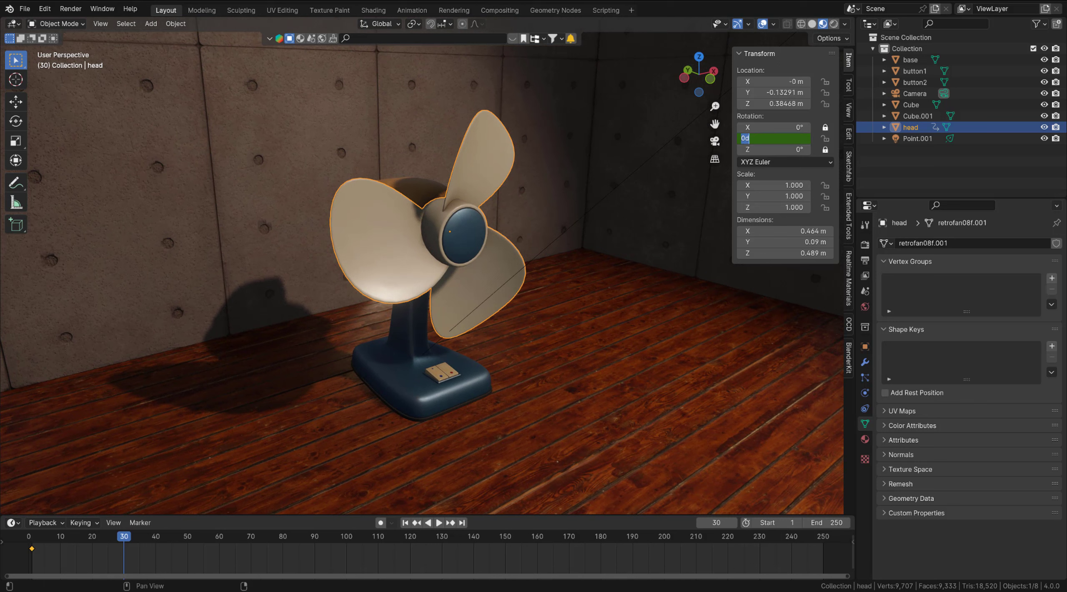
type("360")
key("Return")
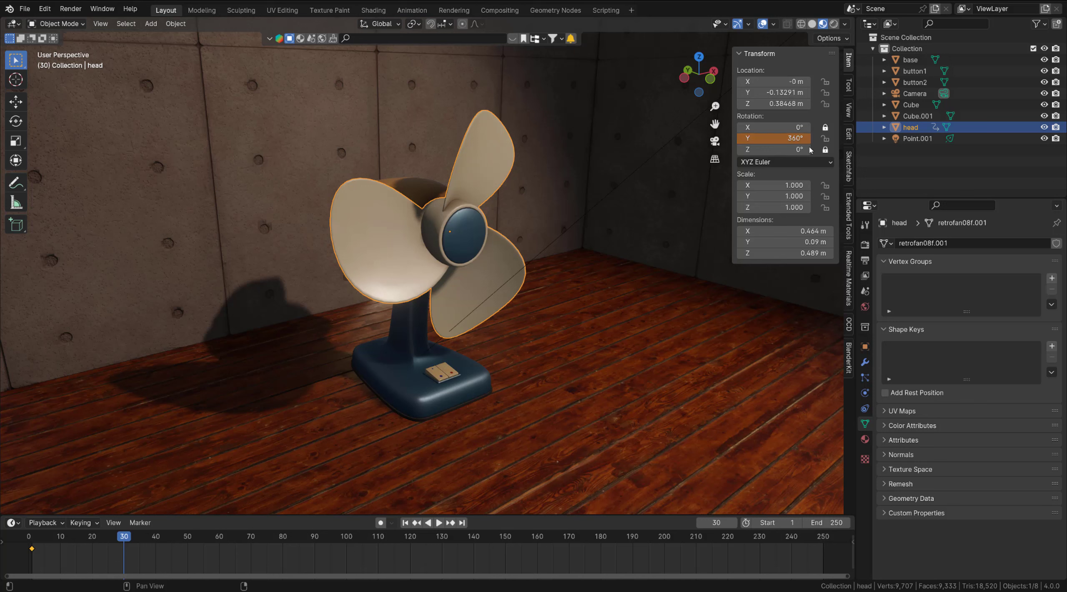
right_click(775, 138)
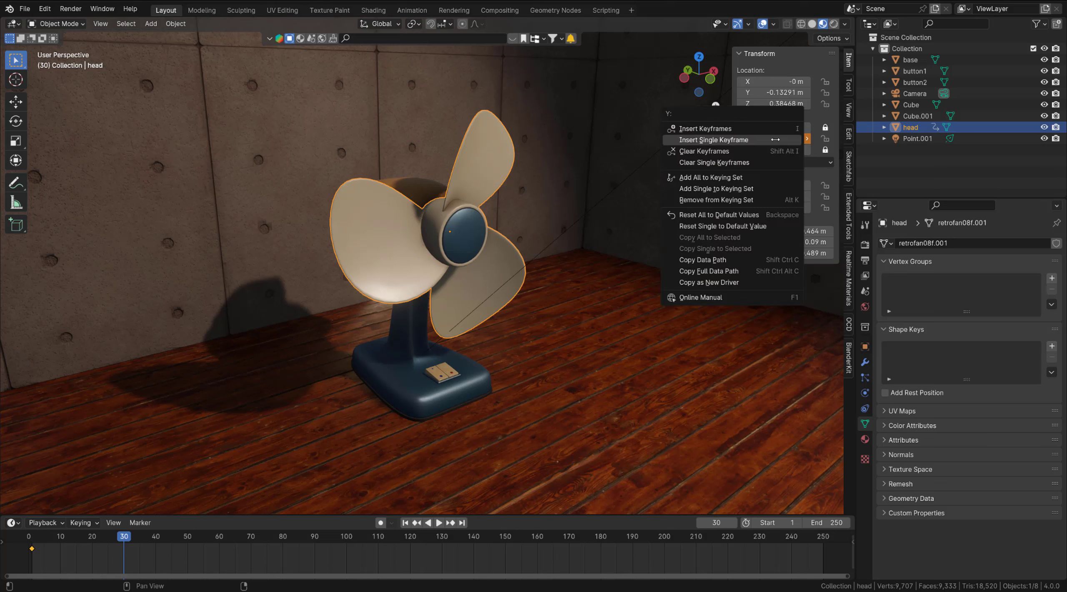
left_click(726, 140)
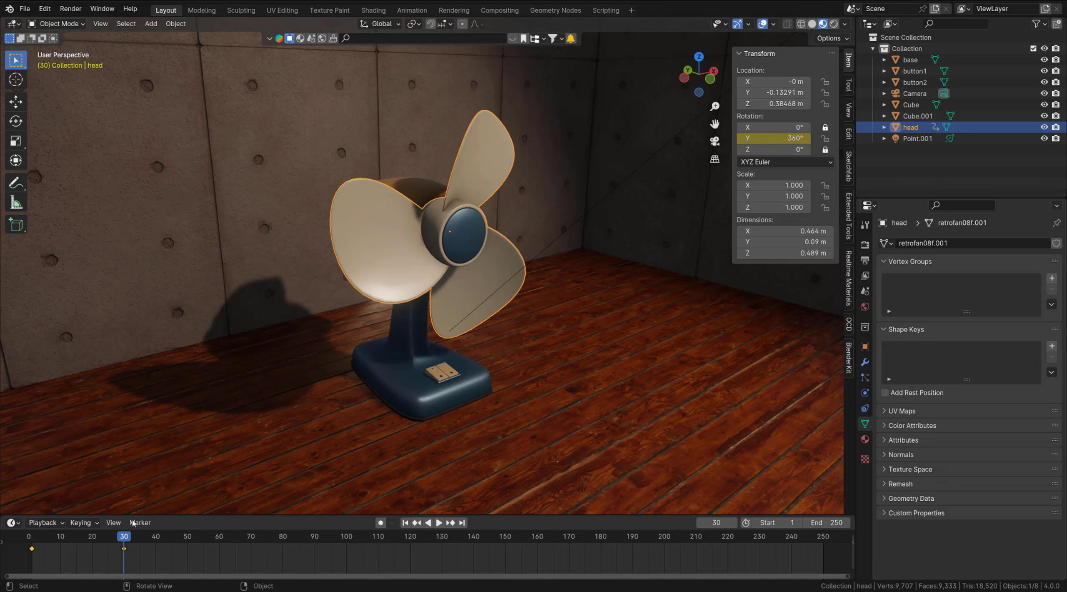
- Scrub the animation from frame 1 to frame 30 to check the two rotation keyframes
key("shift+ctrl+space")
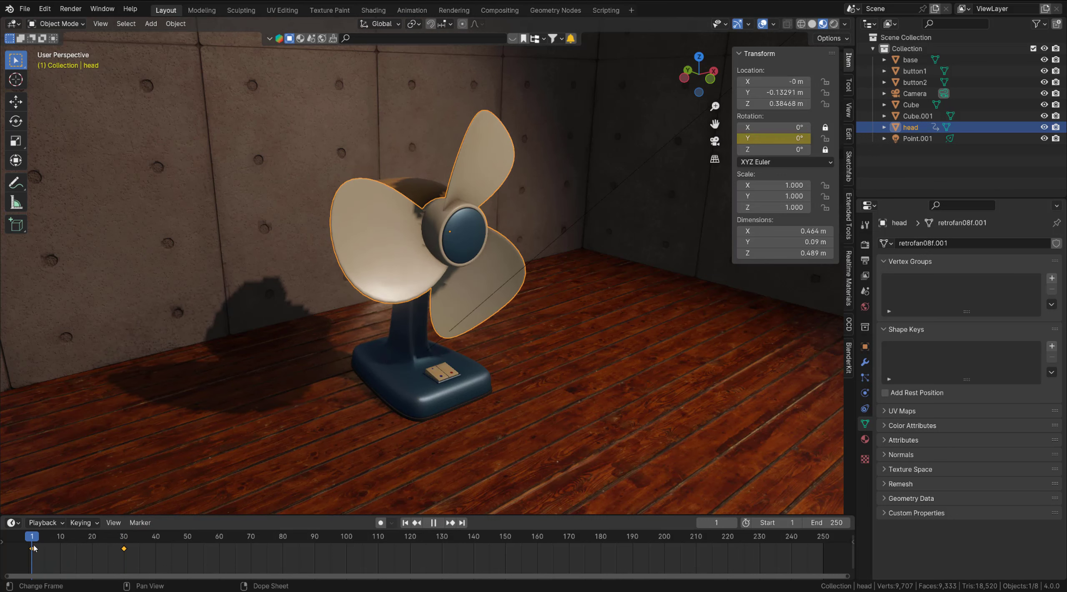
left_click_drag(33, 548, 124, 551)
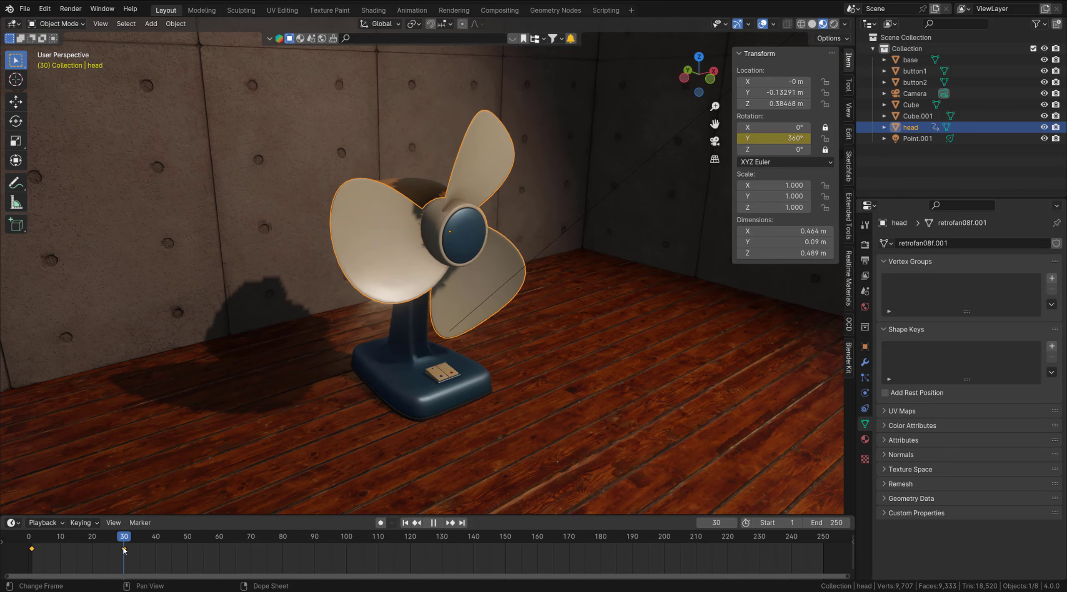
key("space")
- Split a new area off the 3D view, make it a Graph Editor and frame the head's Y rotation curve
left_click_drag(4, 514, 9, 387)
left_click(15, 395)
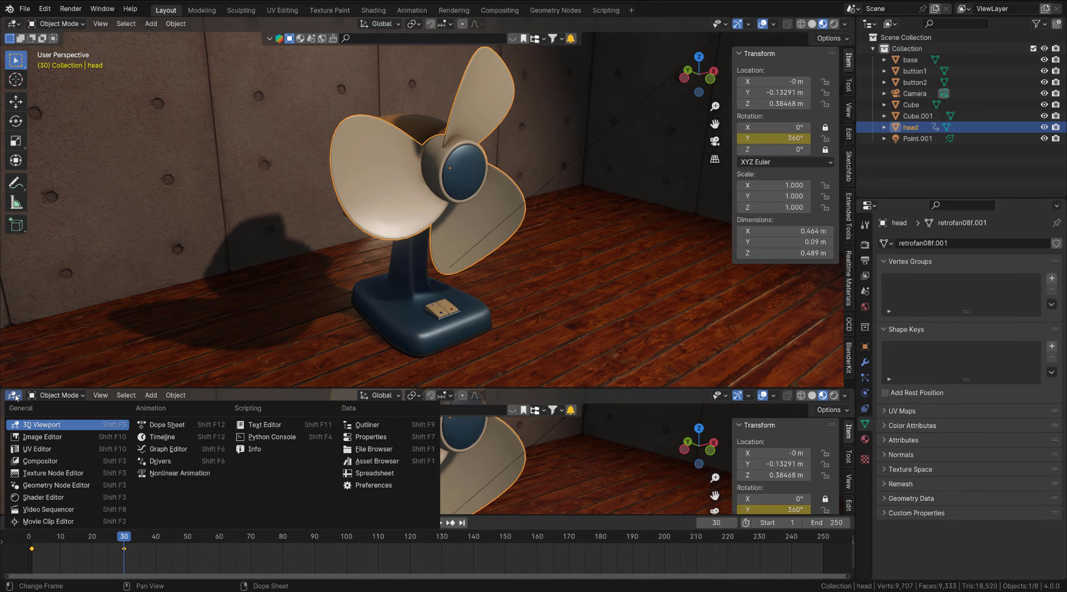
left_click(168, 450)
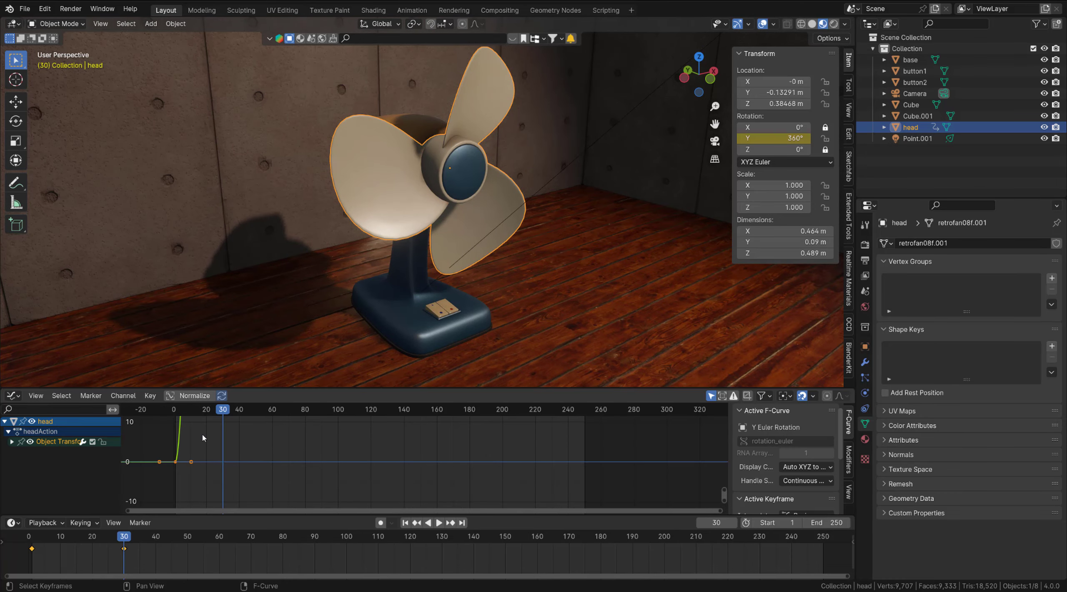
scroll(276, 475, "down", 3)
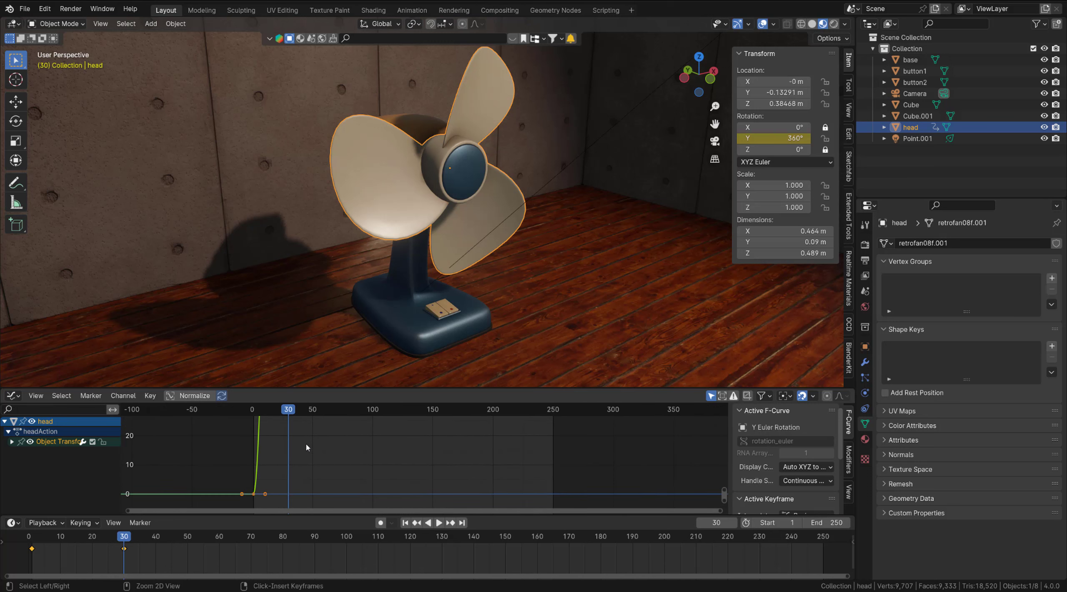
middle_click_drag(305, 445, 286, 432, "ctrl")
scroll(266, 455, "up", 3)
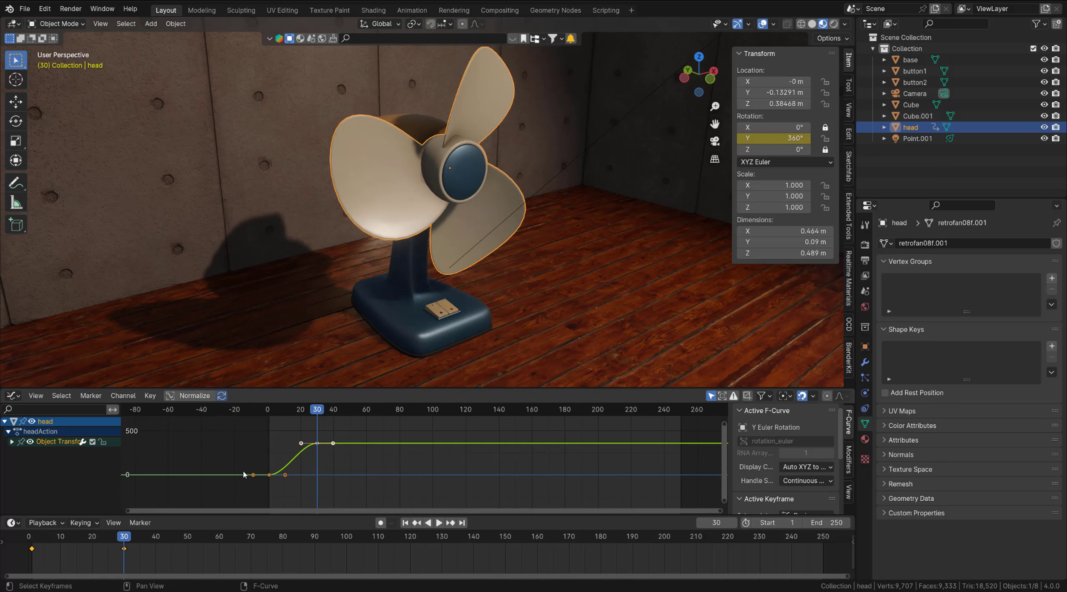
scroll(294, 461, "up", 2)
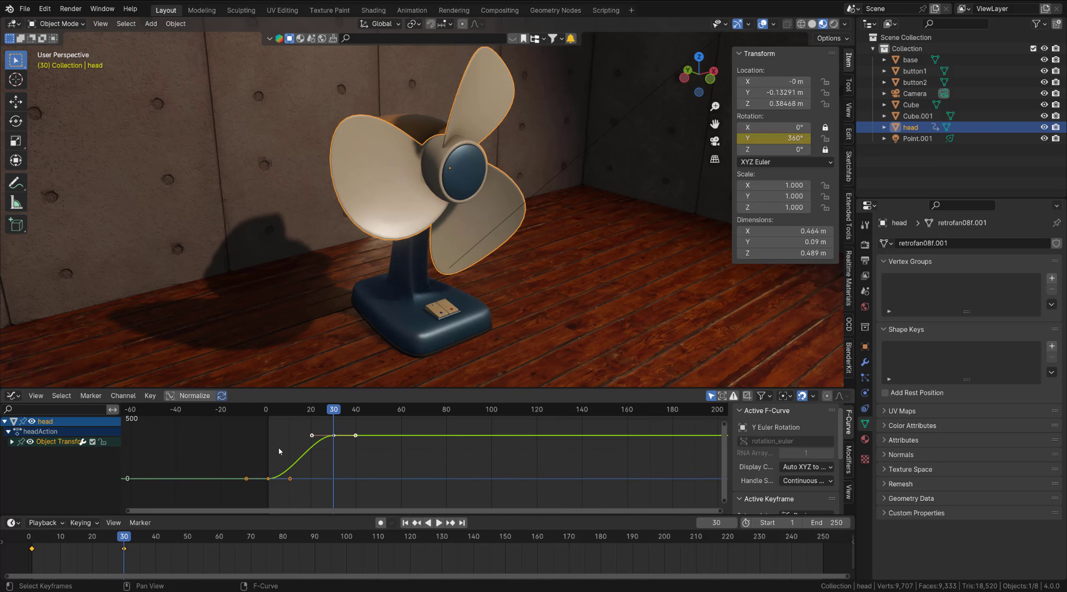
scroll(279, 452, "up", 1)
middle_click_drag(278, 452, 345, 455)
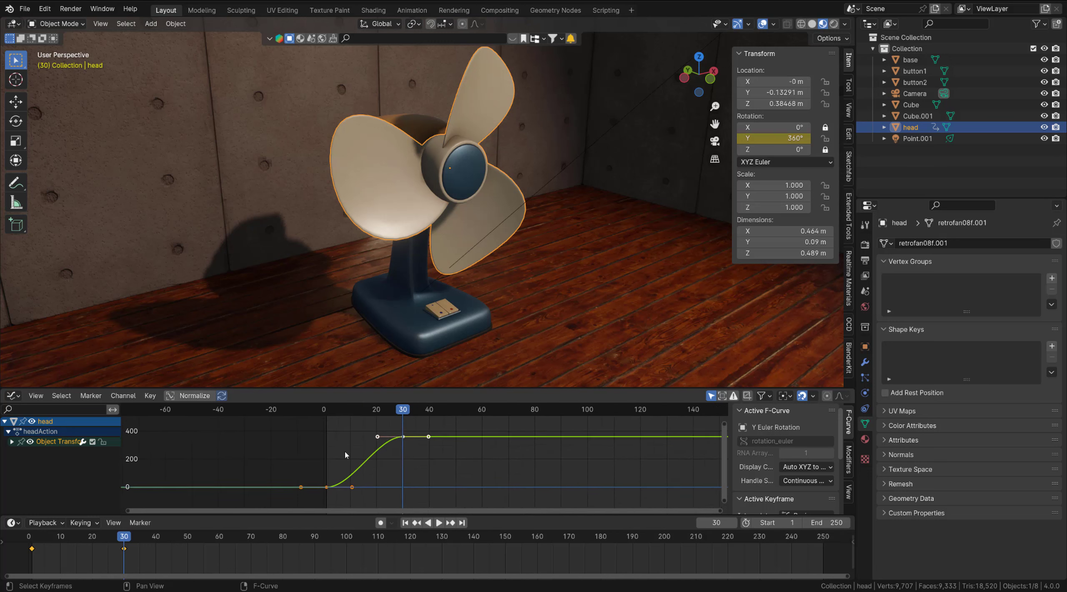
scroll(345, 455, "up", 1)
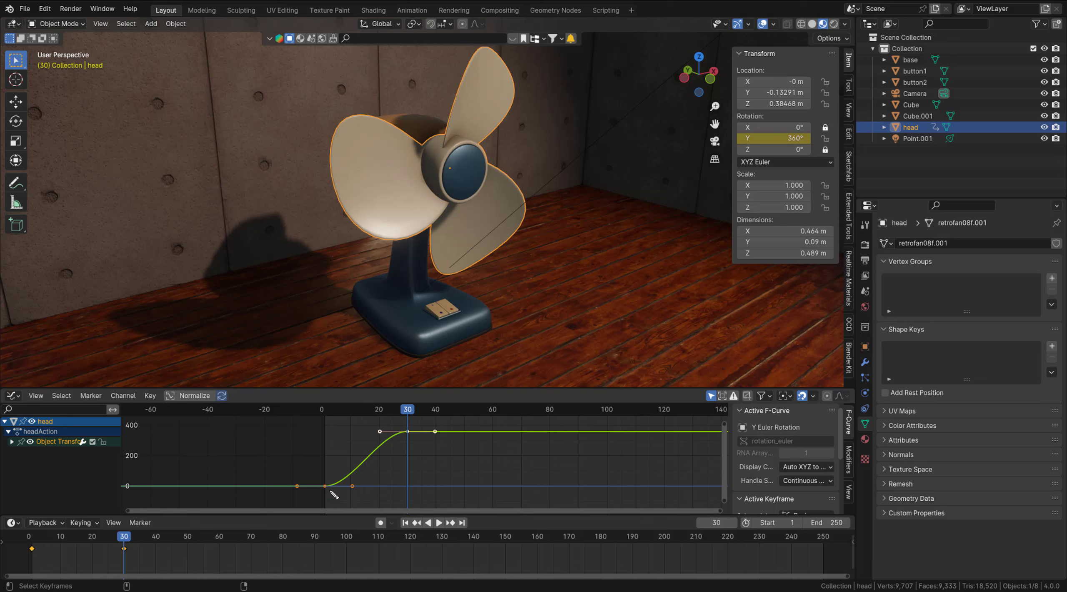
- Set the interpolation of both Y rotation keyframes, at frames 1 and 30, to Linear
mouse_move(326, 491)
left_mouse_down()
mouse_move(350, 465)
mouse_move(376, 458)
mouse_move(354, 480)
left_mouse_up()
mouse_move(383, 421)
left_mouse_down()
mouse_move(399, 417)
mouse_move(390, 427)
mouse_move(406, 435)
left_mouse_up()
mouse_move(339, 480)
left_mouse_down()
mouse_move(334, 488)
mouse_move(348, 476)
left_mouse_up()
key("Escape")
left_click_drag(319, 499, 432, 428)
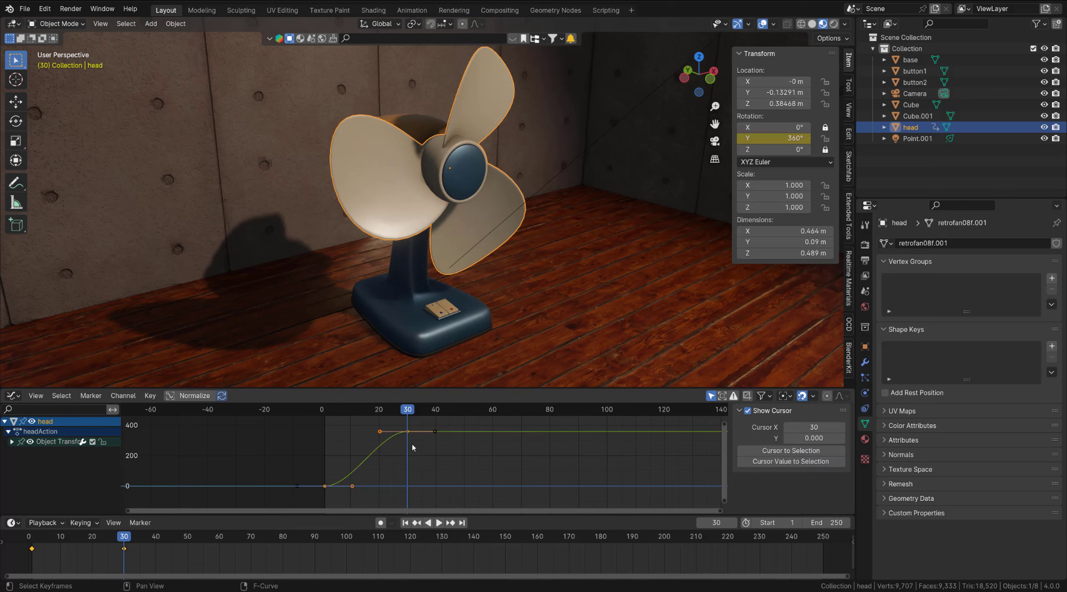
key("t")
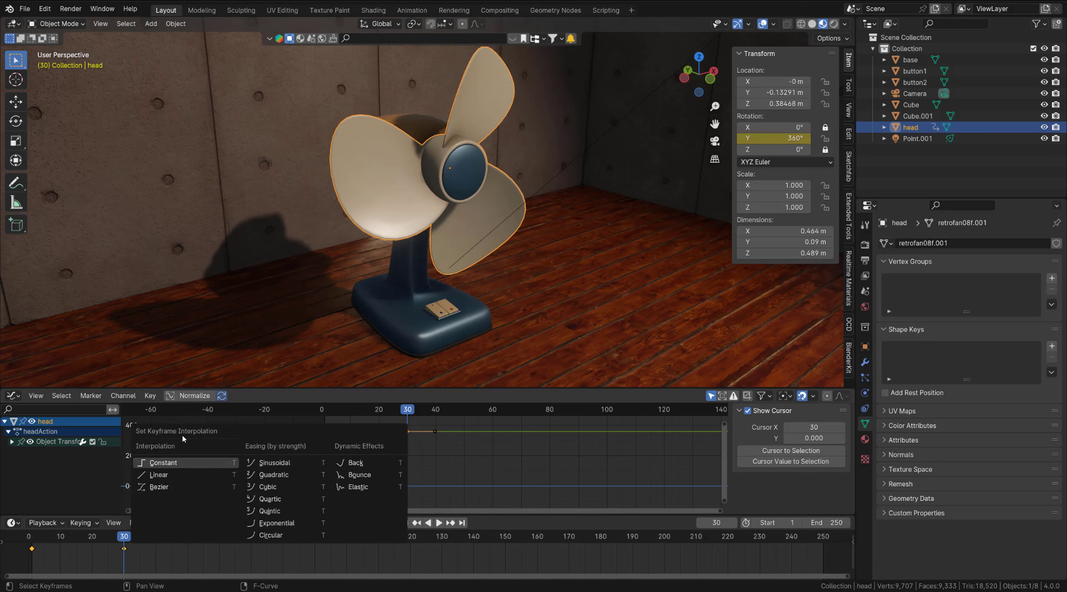
left_click(157, 475)
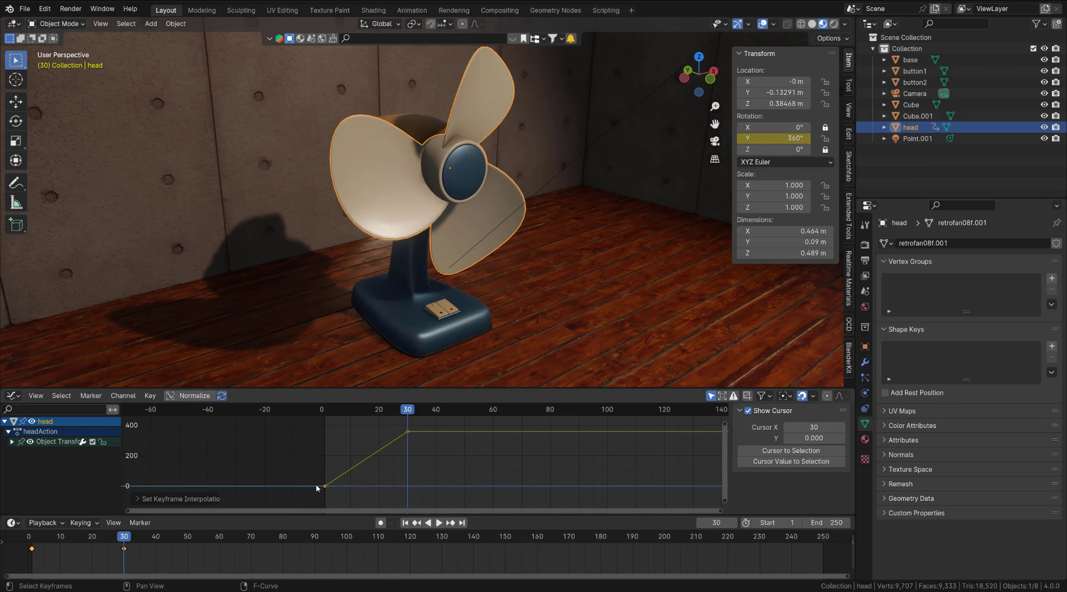
- Play the animation from its first frames to check the fan head's constant-speed rotation
left_click_drag(337, 412, 326, 414)
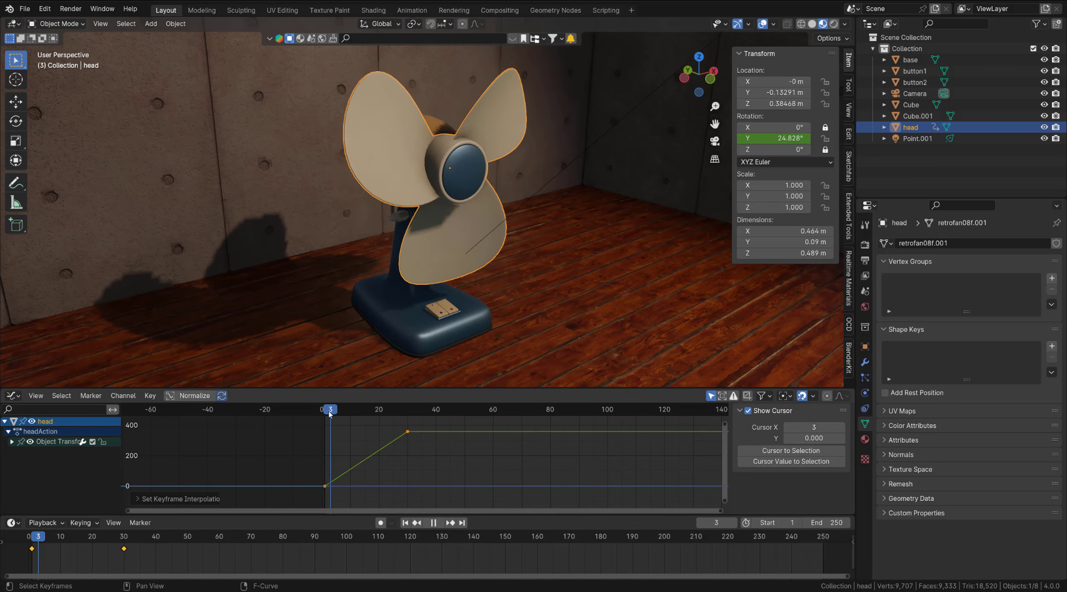
key("space")
key("space")
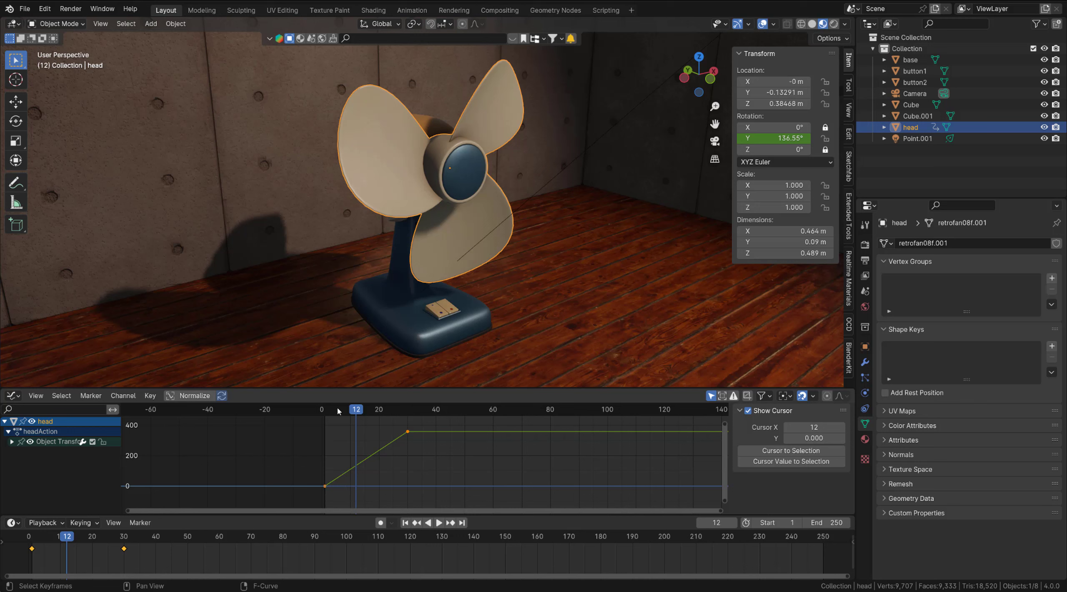
key("shift+Left")
key("space")
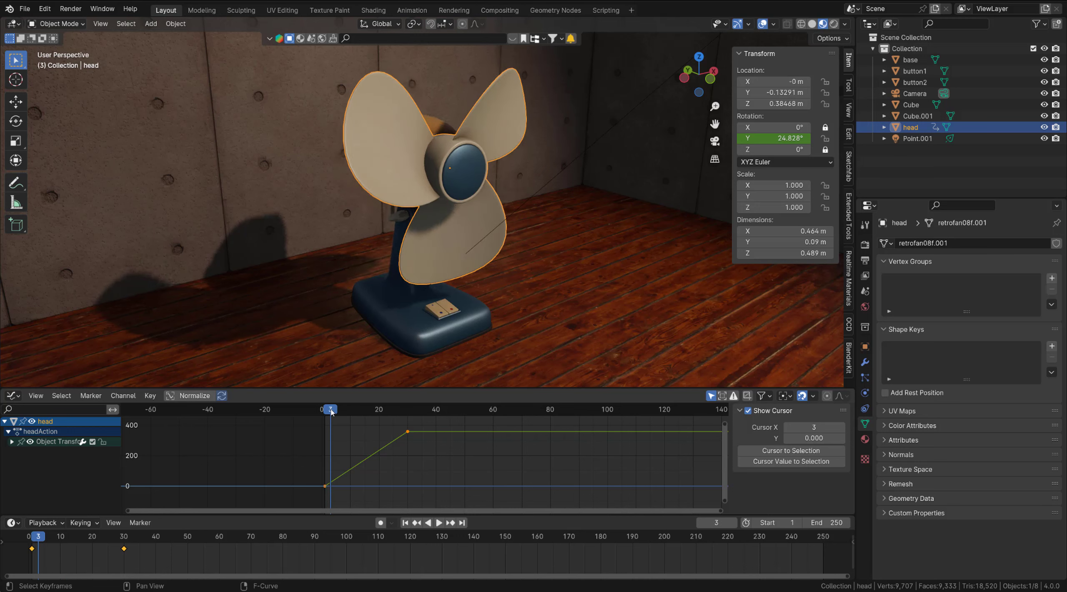
- Return the playhead to frame 1 and briefly replay the fan head's spin
left_click_drag(331, 412, 326, 413)
key("space")
key("space")
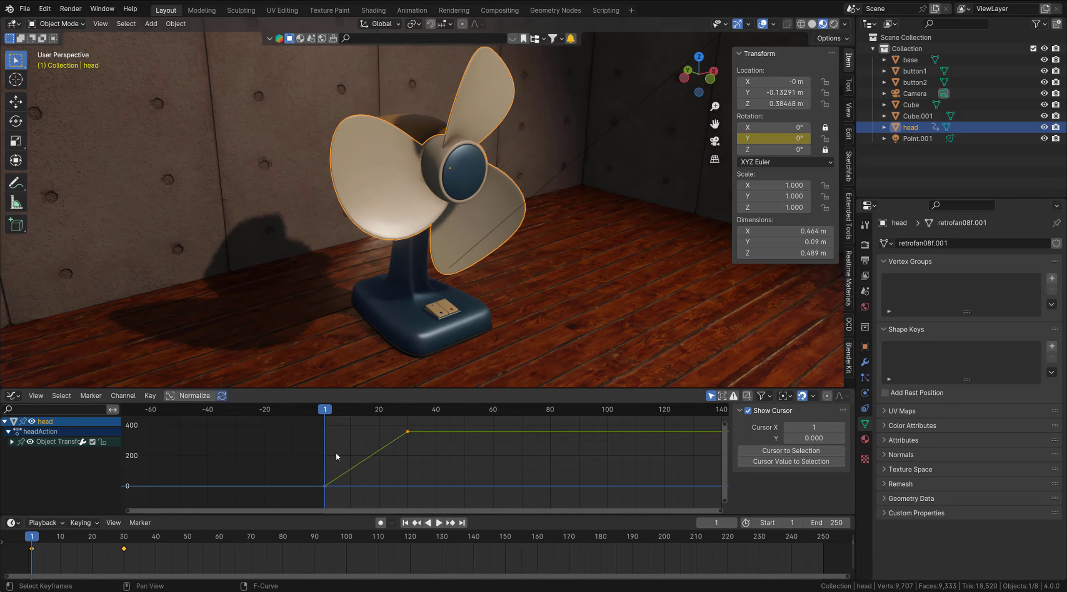
- Enlarge the Graph Editor area slightly and change it to a Dope Sheet in Action Editor mode
mouse_move(322, 392)
left_mouse_down()
mouse_move(316, 458)
mouse_move(312, 378)
left_mouse_up()
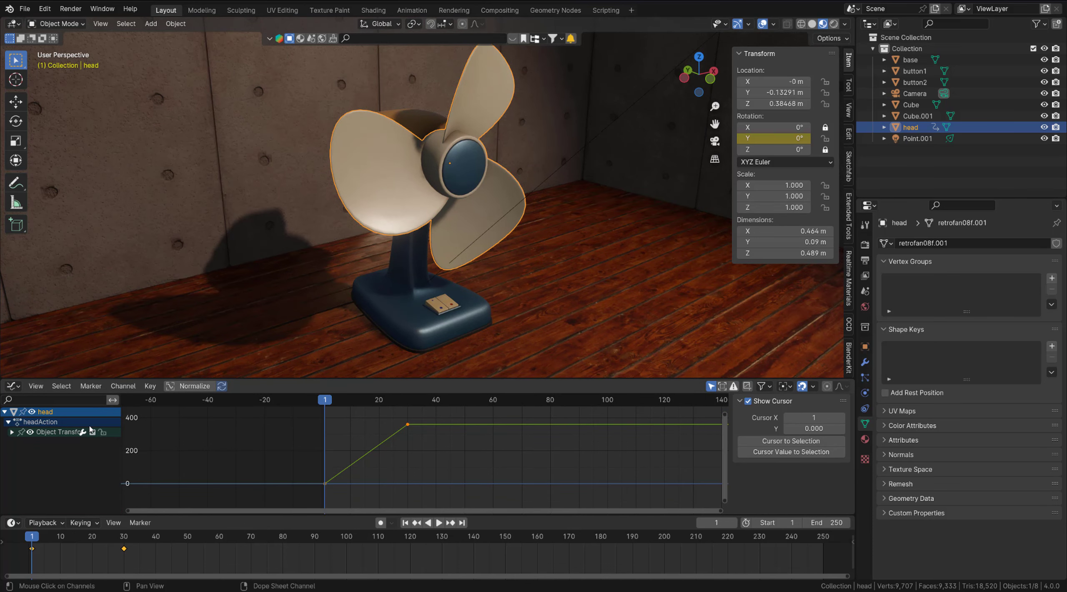
left_click(10, 386)
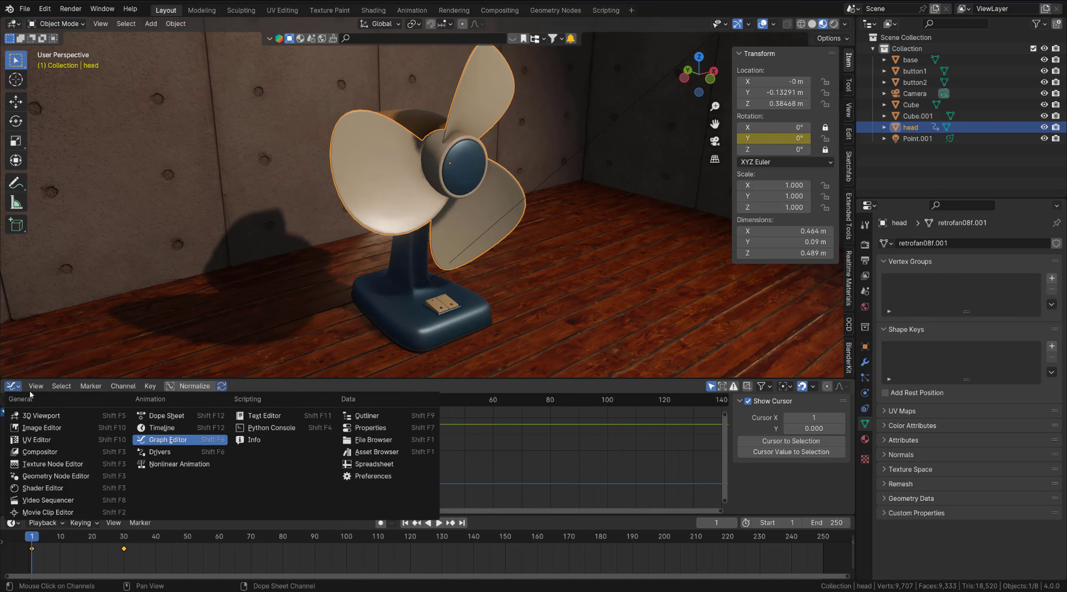
left_click(12, 386)
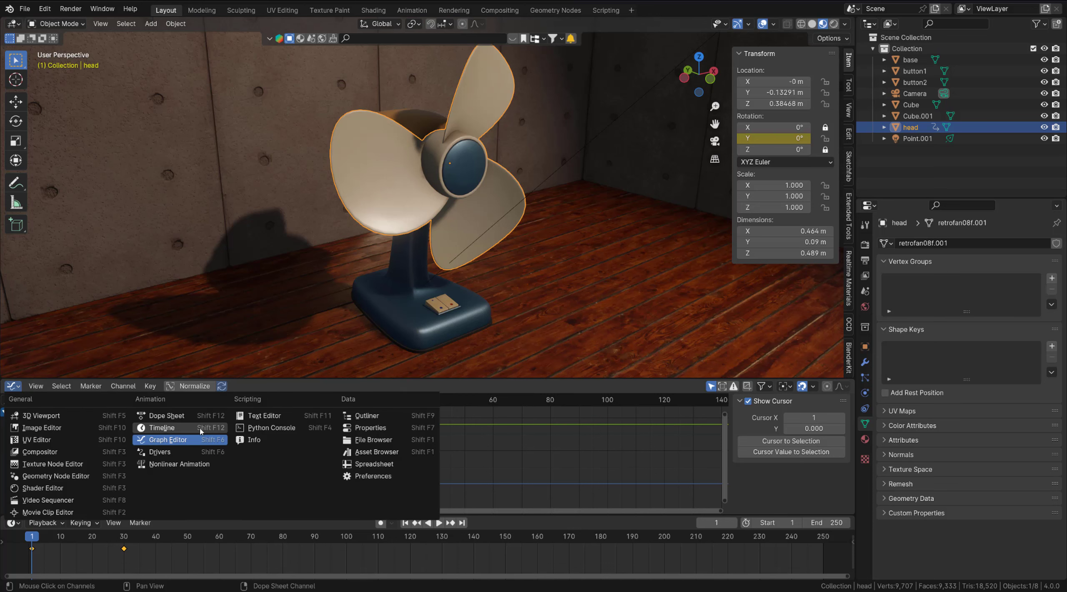
left_click(177, 417)
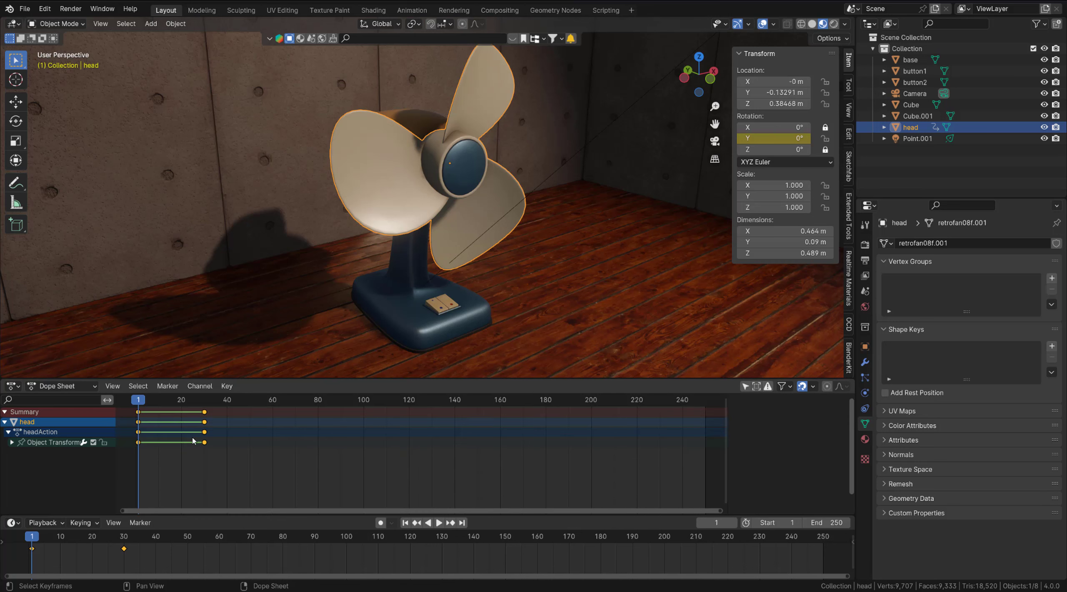
left_click(94, 387)
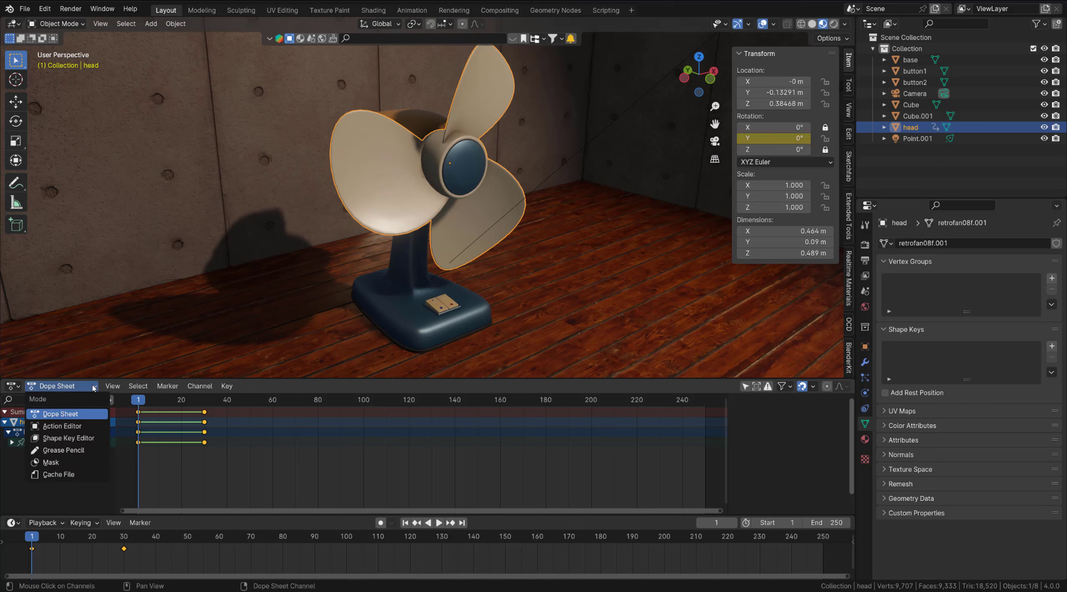
left_click(63, 426)
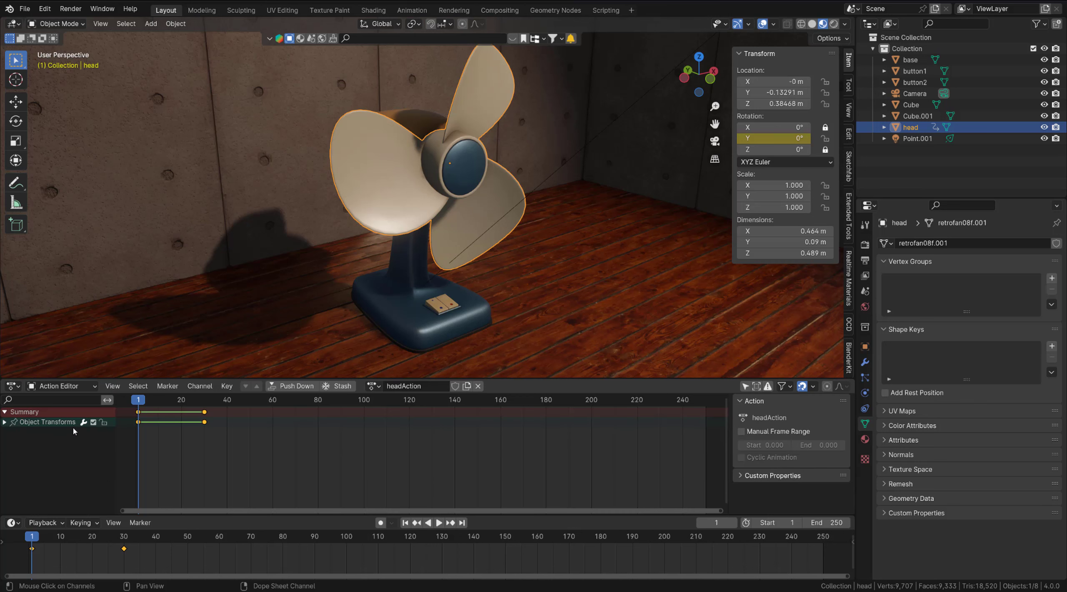
- Rename the fan head's action to headAction_R and push it down as an NLA strip
left_click(428, 389)
type("R")
key("Return")
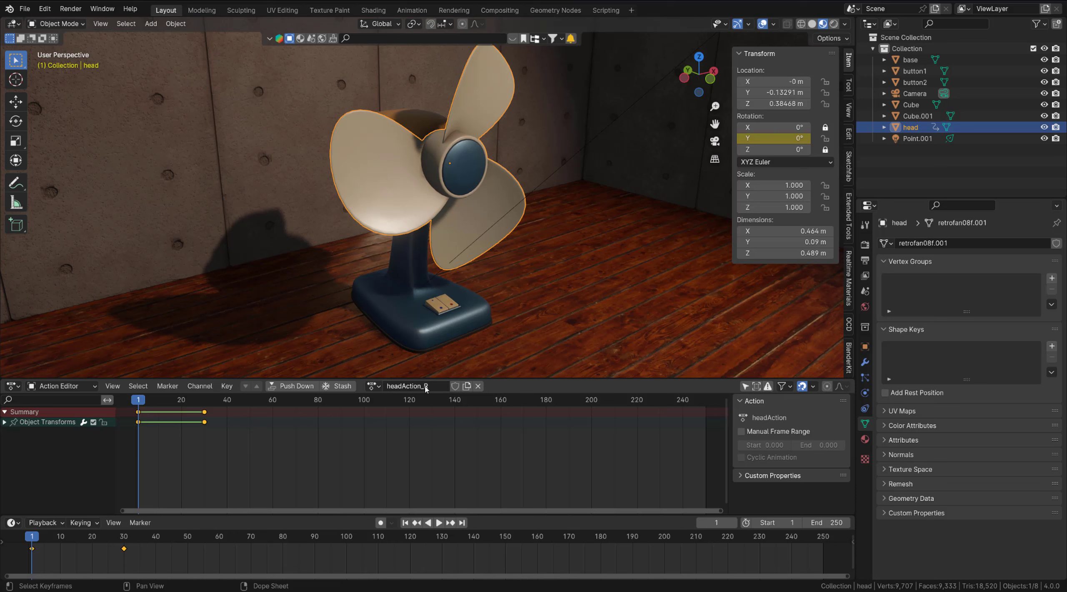
left_click(291, 387)
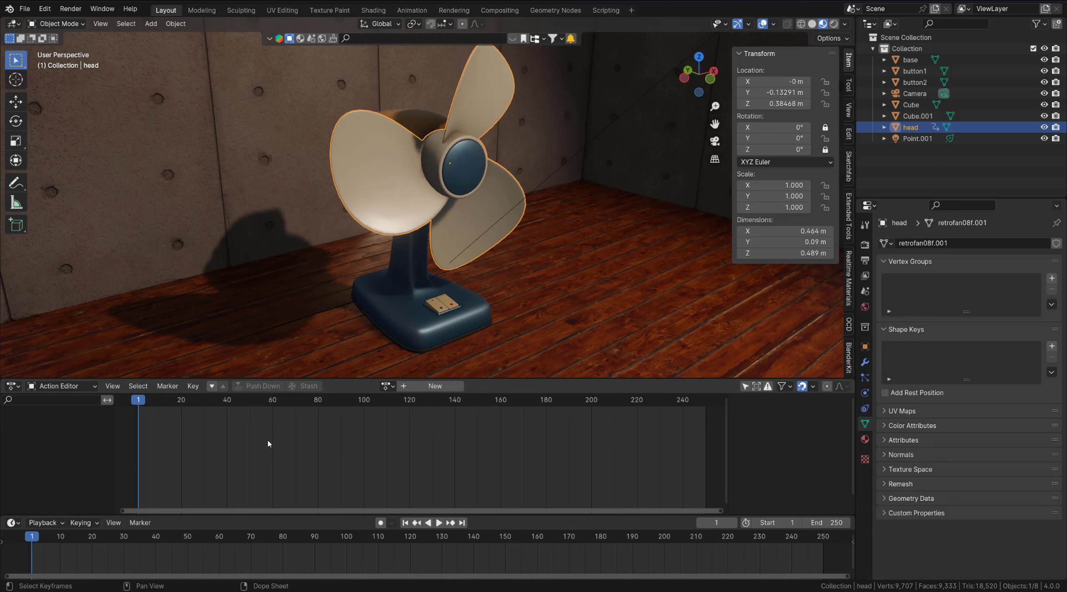
- Change the Action Editor area to the Nonlinear Animation editor and play the headAction_R strip
left_click(16, 387)
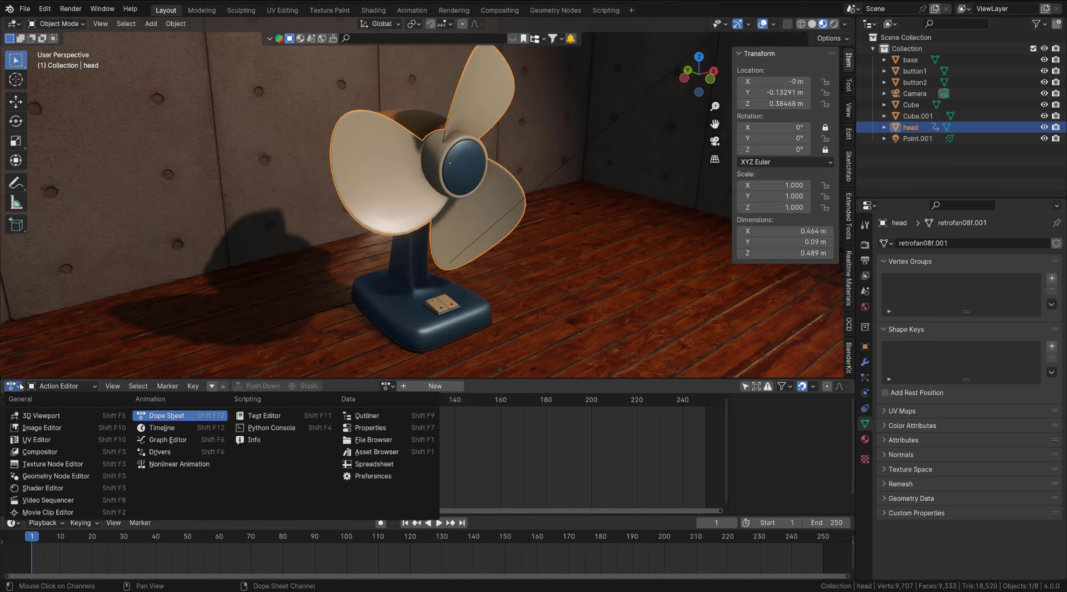
left_click(167, 464)
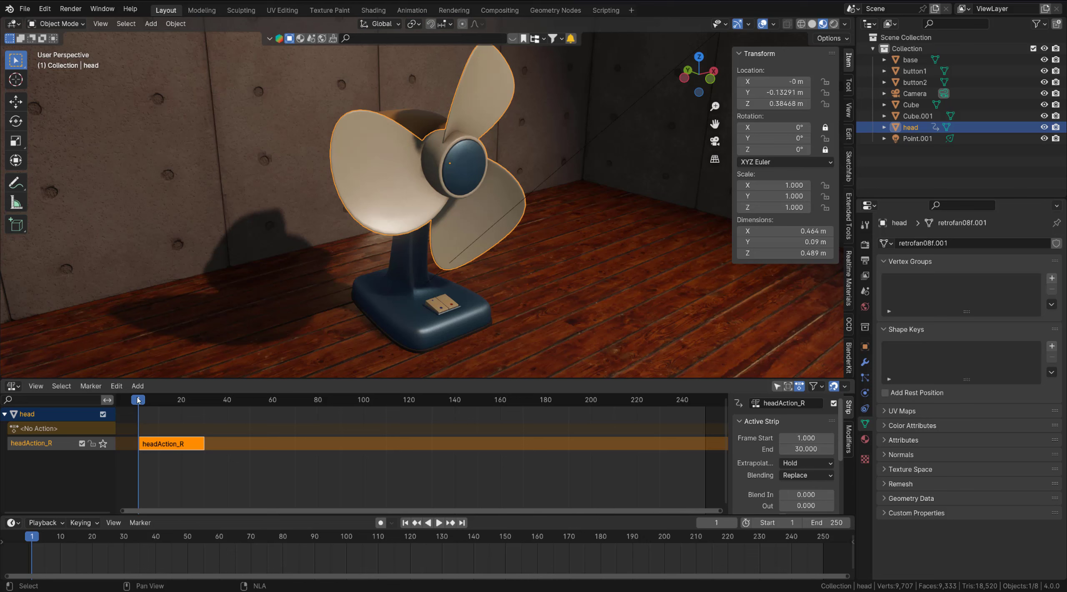
key("space")
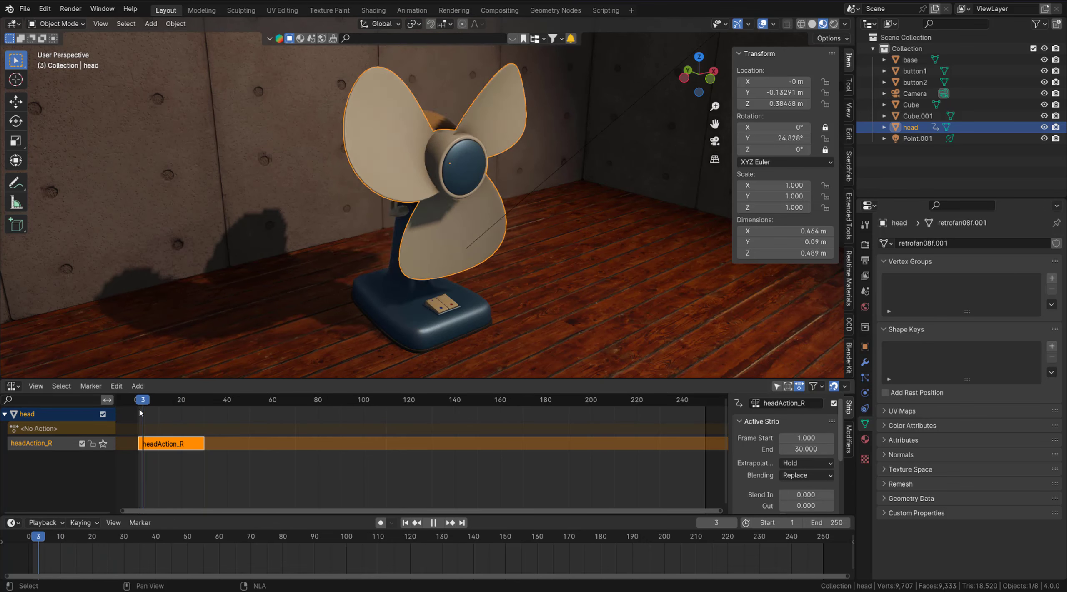
key("Escape")
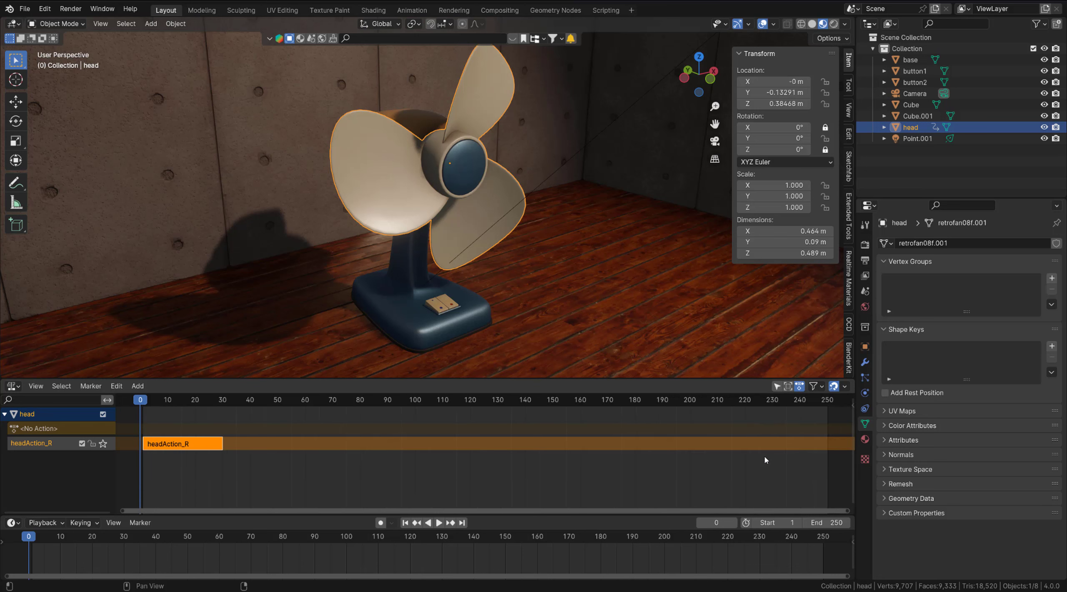
- Expand the strip's Action Clip settings, widen the sidebar and set Repeat to 10
scroll(763, 471, "down", 5)
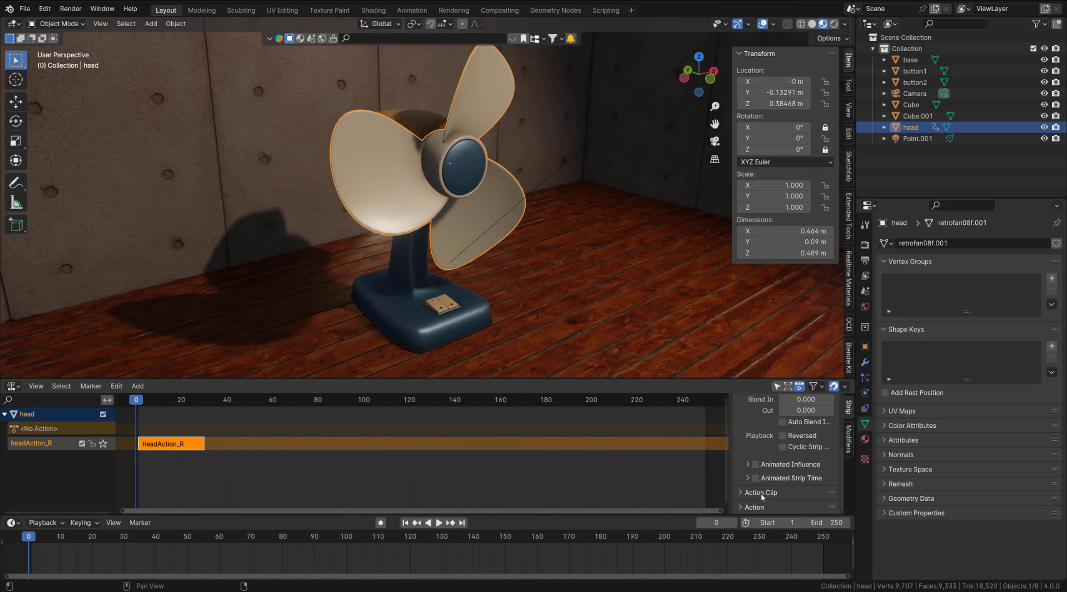
left_click(741, 493)
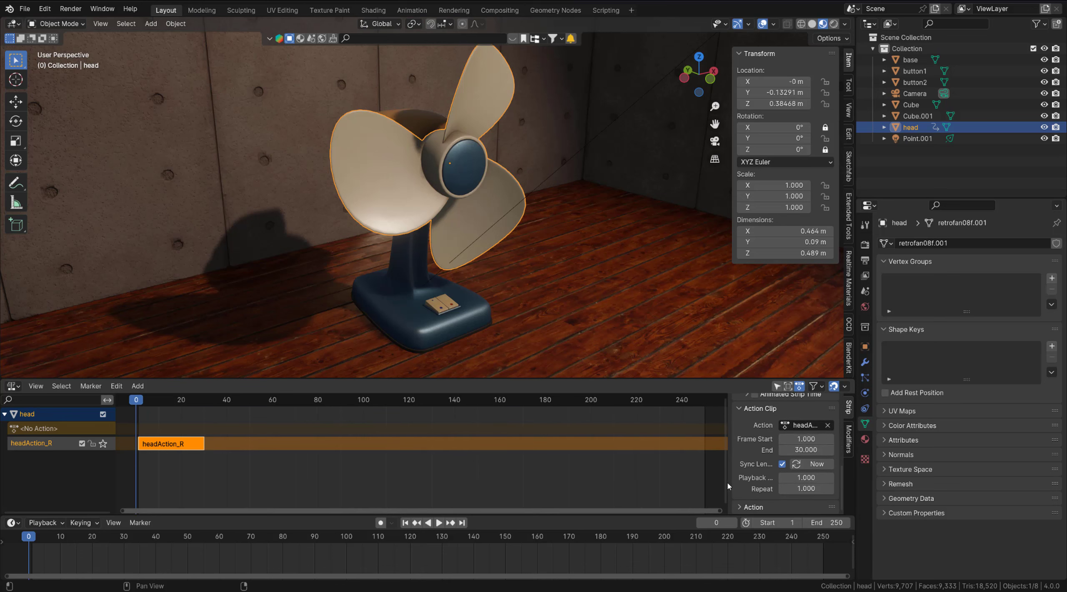
left_click_drag(730, 486, 675, 486)
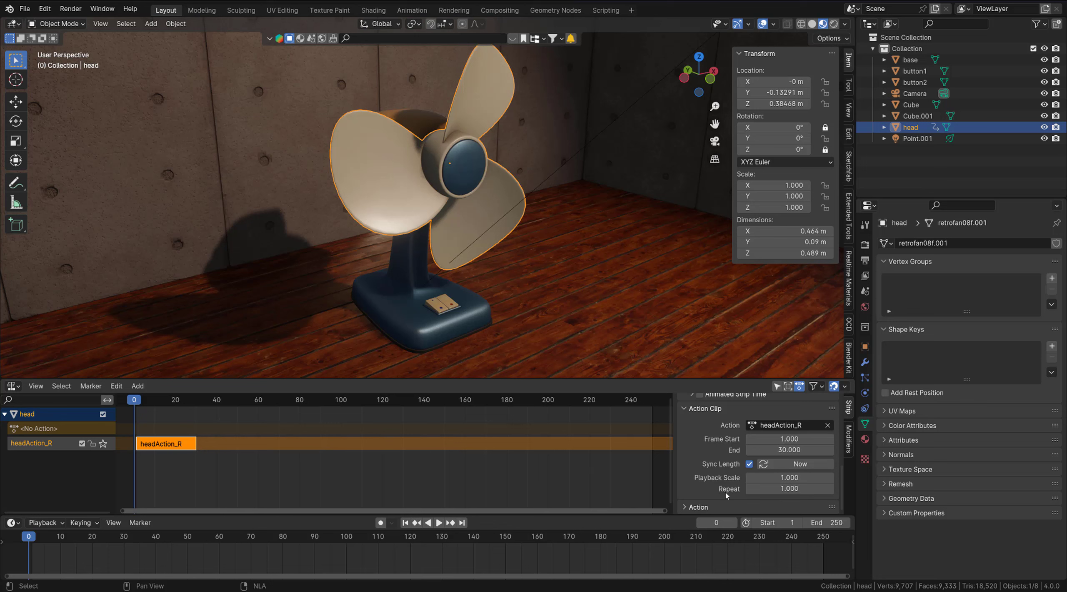
left_click_drag(777, 493, 792, 116)
left_click(777, 493)
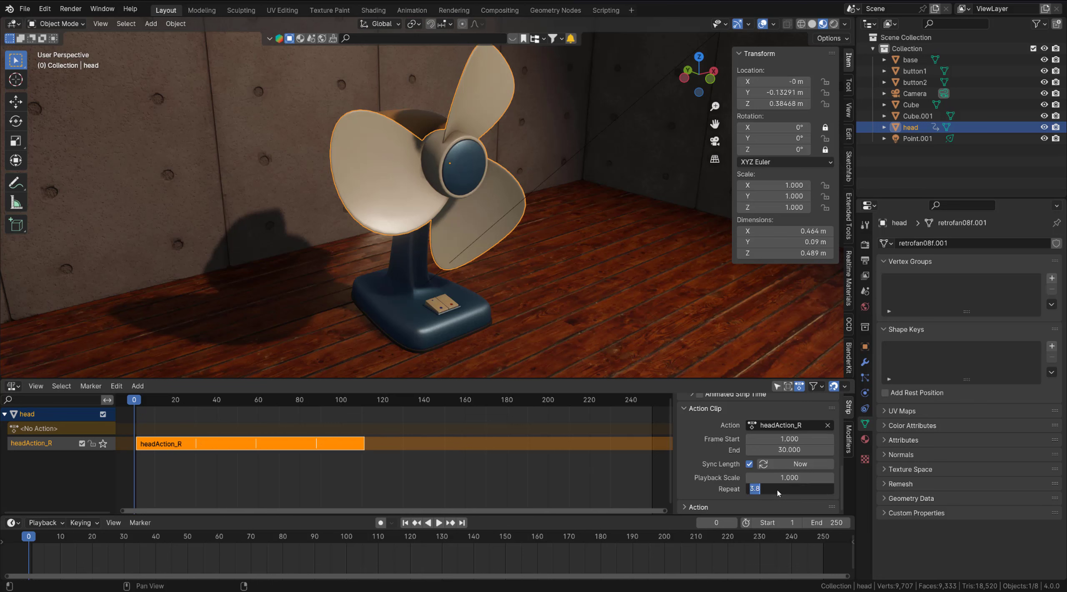
type("10")
key("Return")
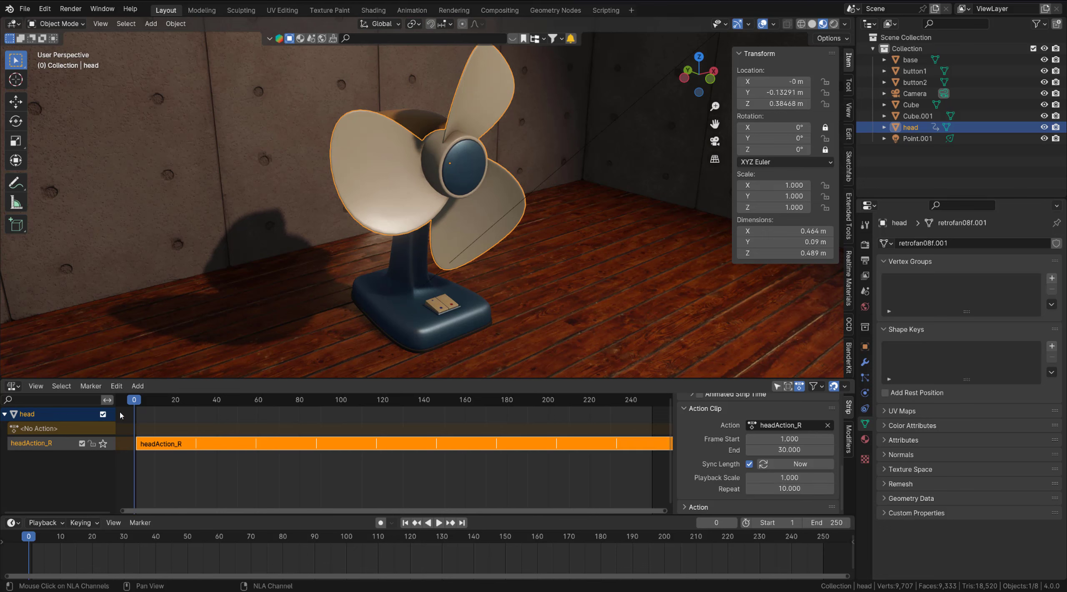
- Play and scrub the repeated headAction_R strip, checking its length against the end of the frame range
key("space")
scroll(326, 449, "down", 2)
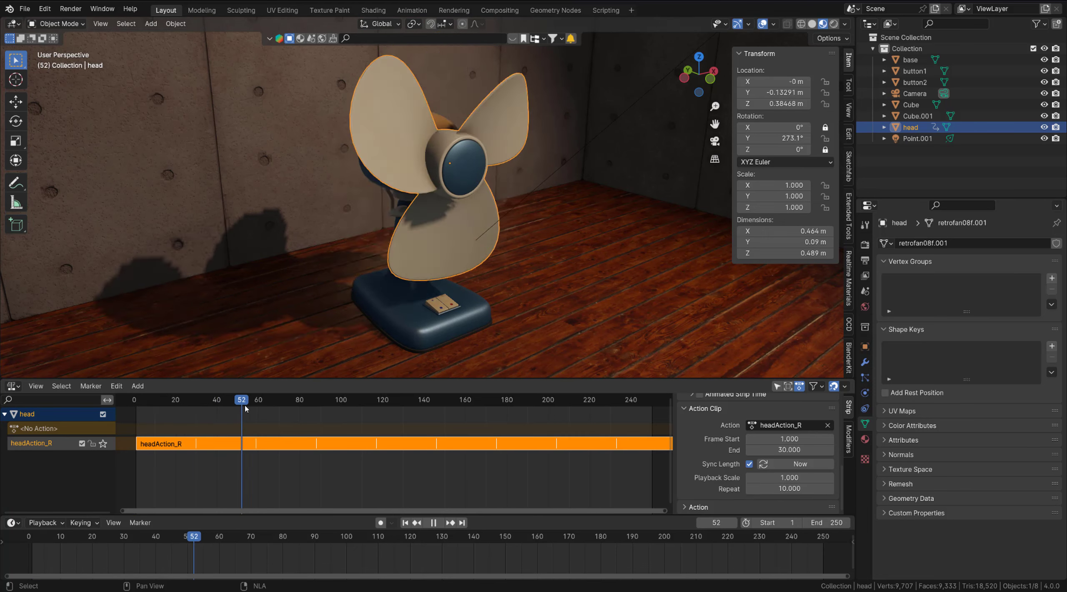
key("space")
scroll(453, 454, "down", 16)
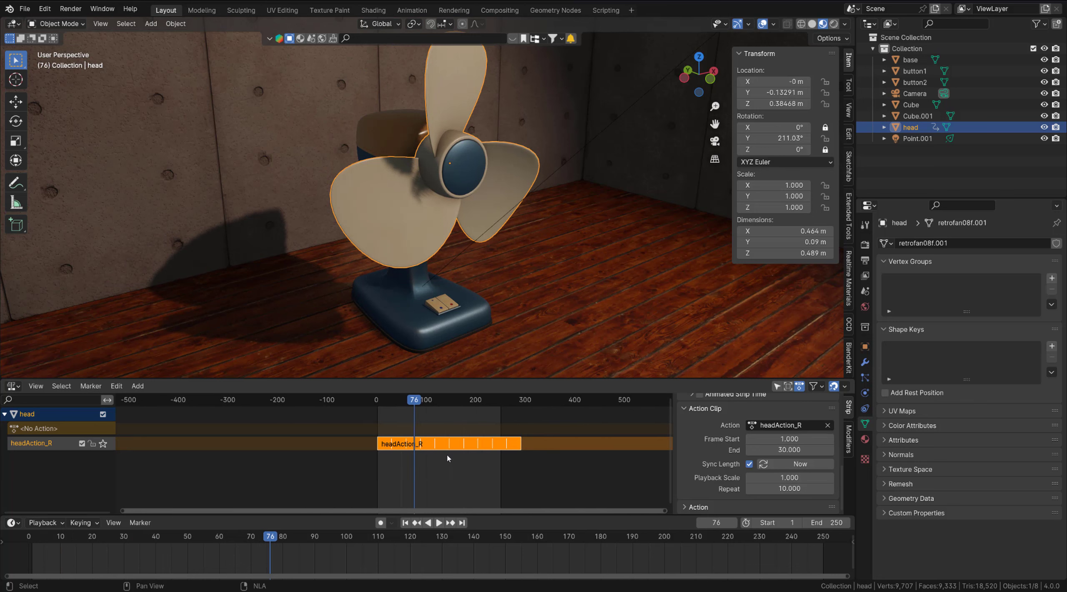
middle_click_drag(448, 456, 330, 442)
scroll(390, 425, "up", 2)
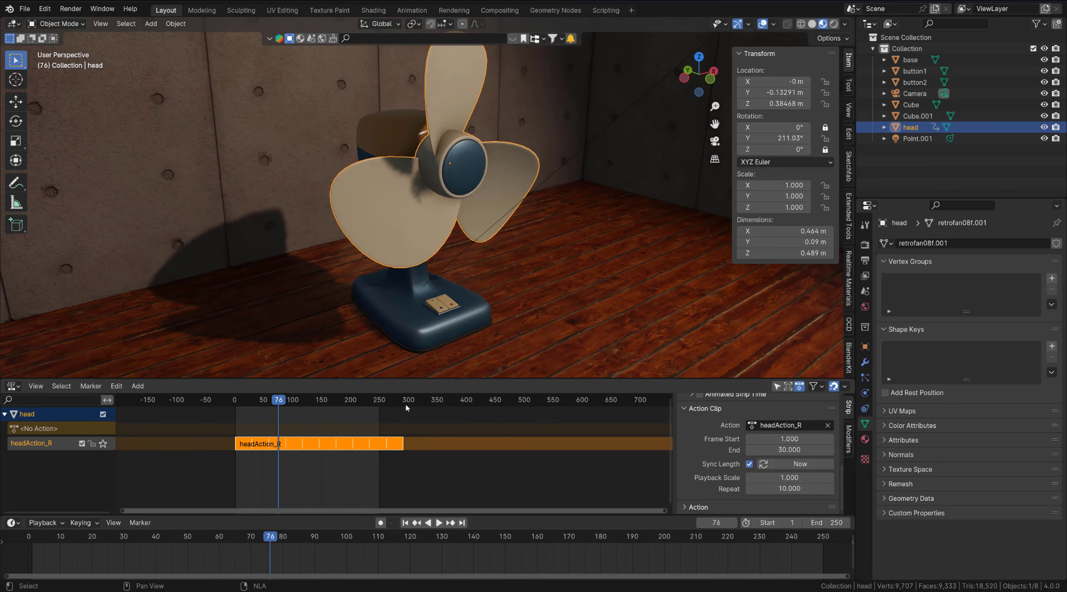
left_click(629, 554)
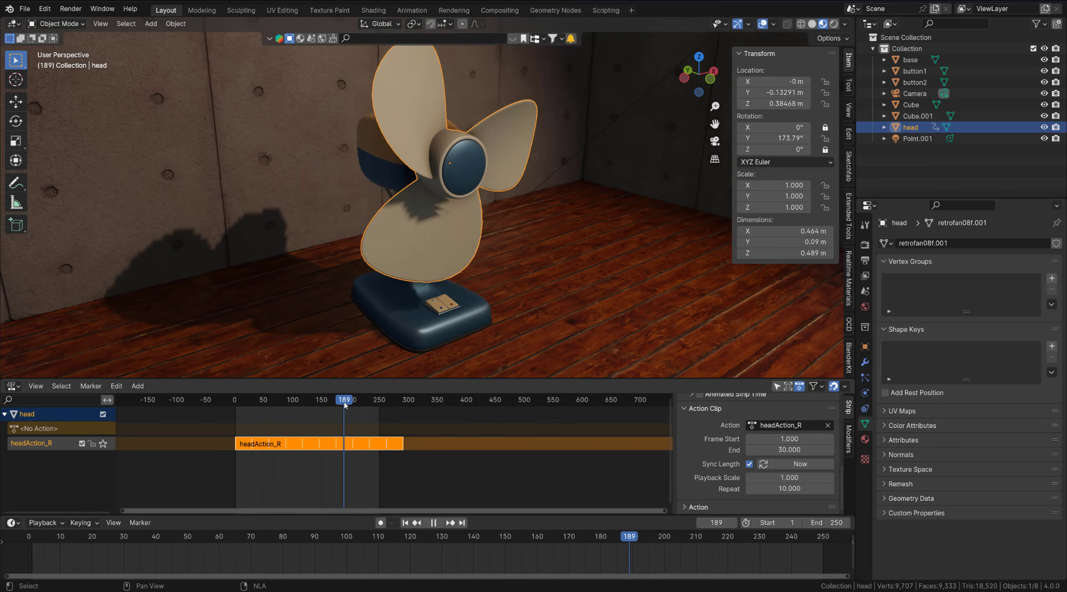
left_click(369, 400)
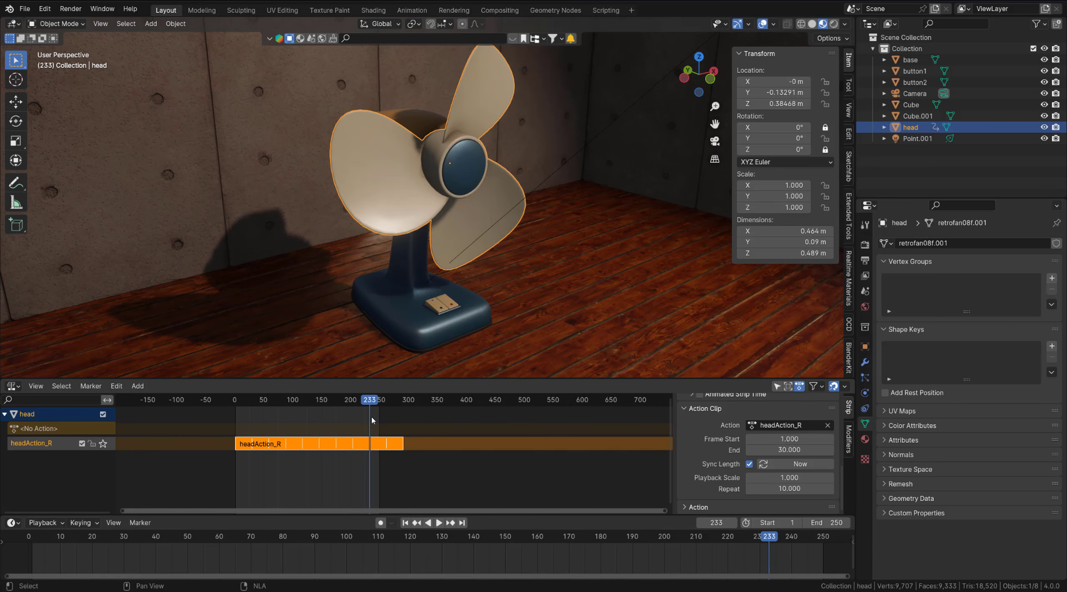
key("shift+ctrl+space")
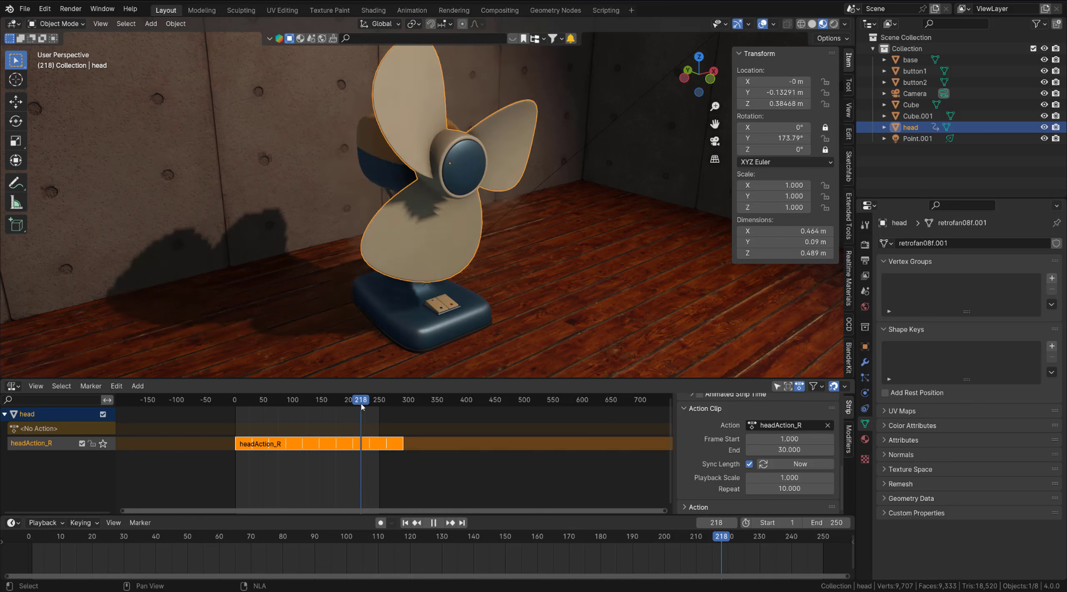
key("shift+ctrl+space")
key("space")
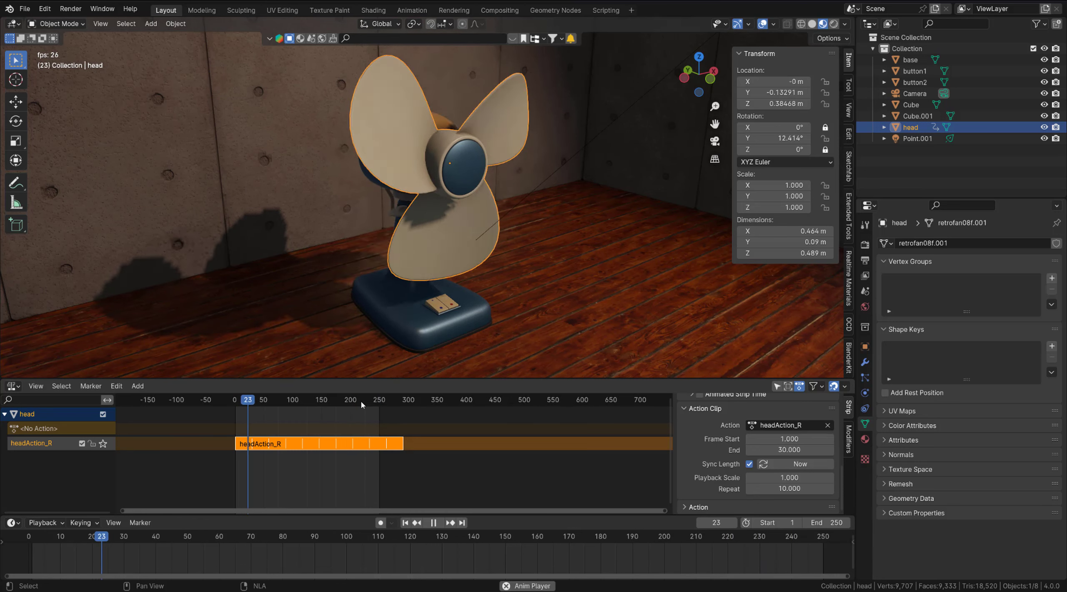
key("space")
left_click(363, 401)
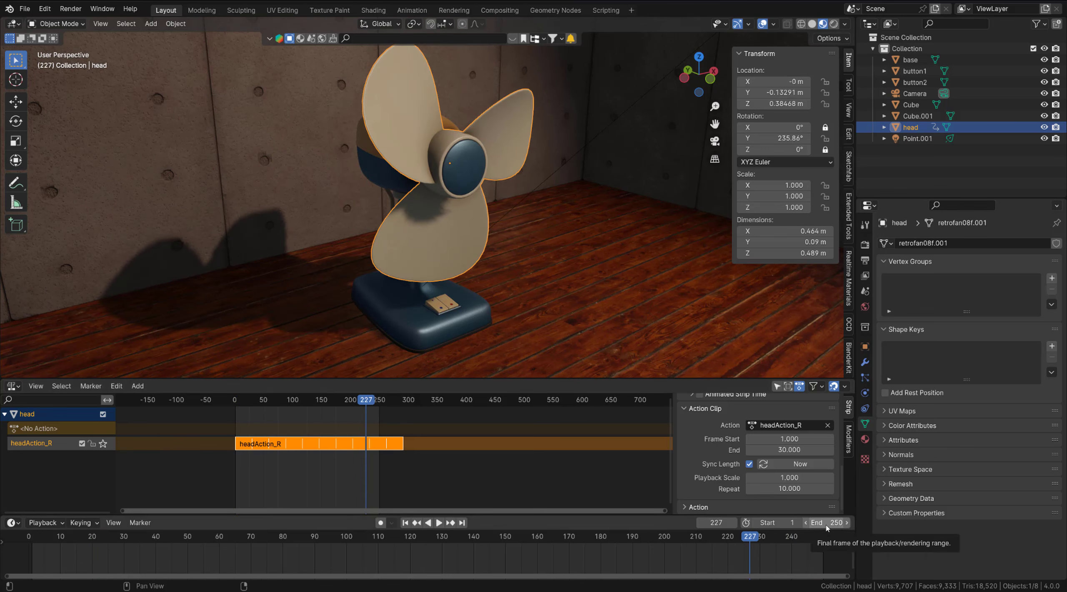
- Set the scene's end frame to 1000 and view the full range in the Nonlinear Animation editor
left_click(827, 523)
type("1")
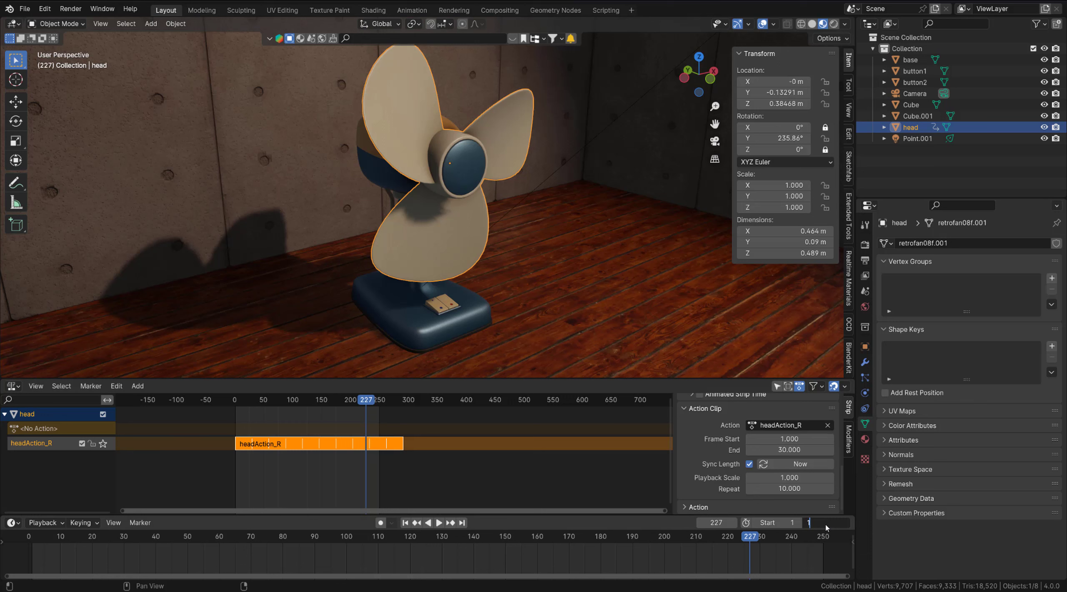
type("000")
key("Return")
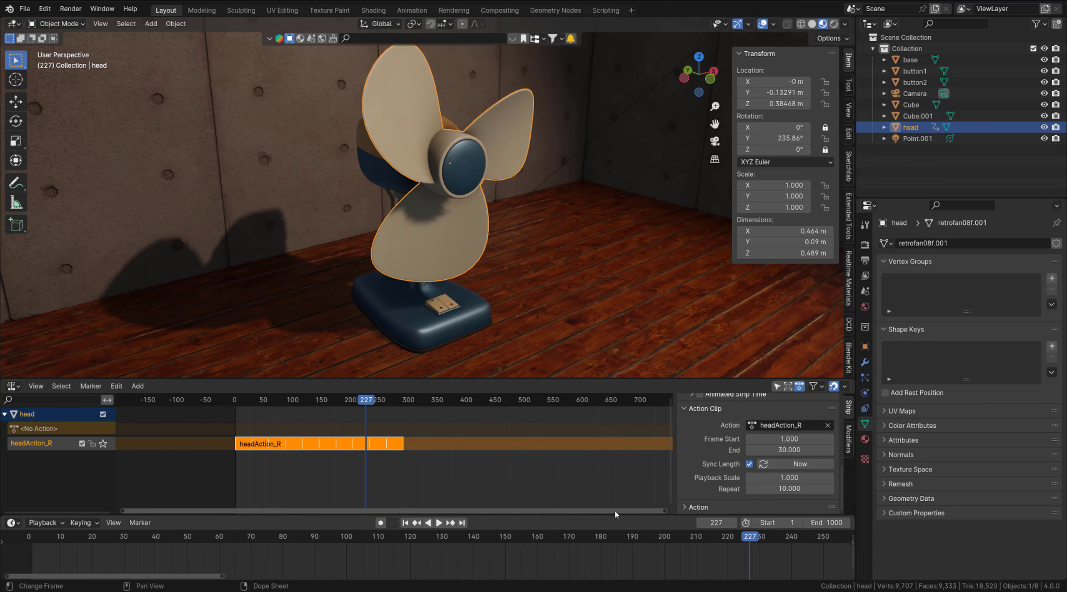
scroll(452, 429, "down", 3, "ctrl")
scroll(436, 431, "down", 3)
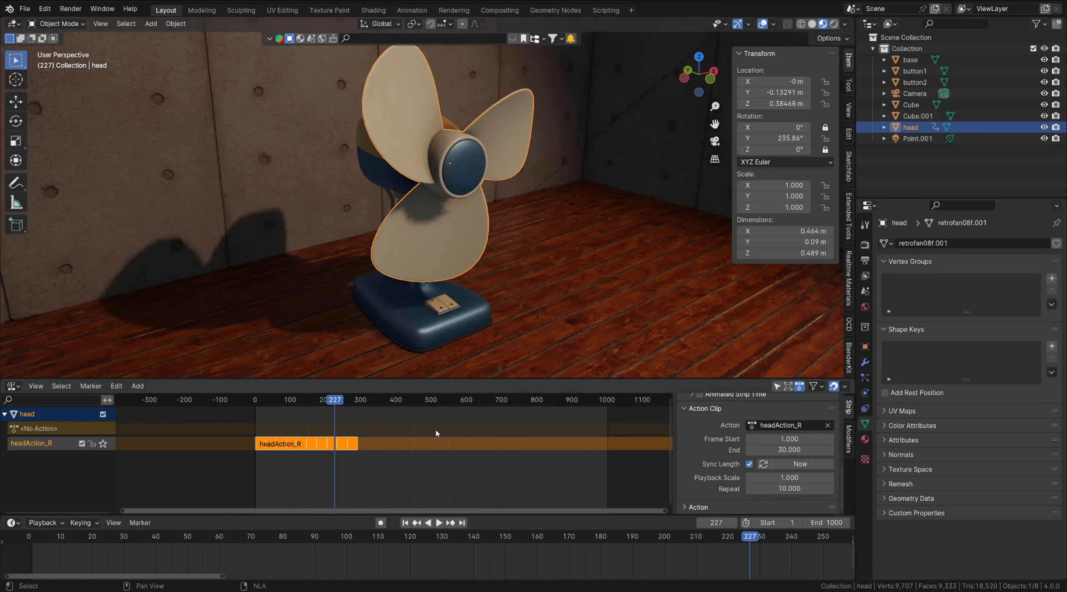
scroll(436, 433, "down", 2, "ctrl")
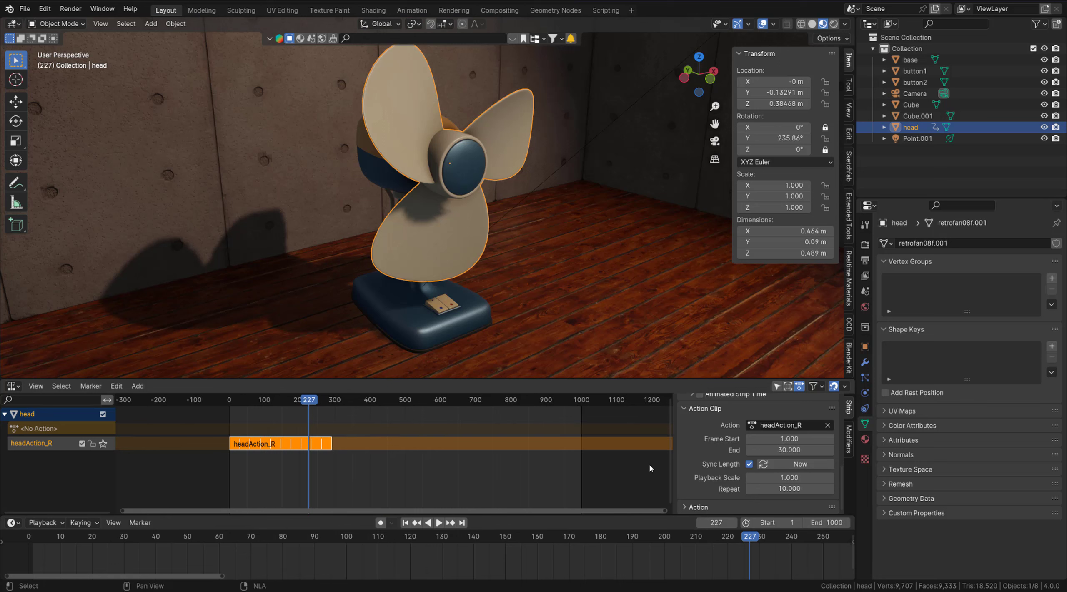
- Set the headAction_R strip's Repeat to 100 so it spans the whole frame range
left_click(782, 489)
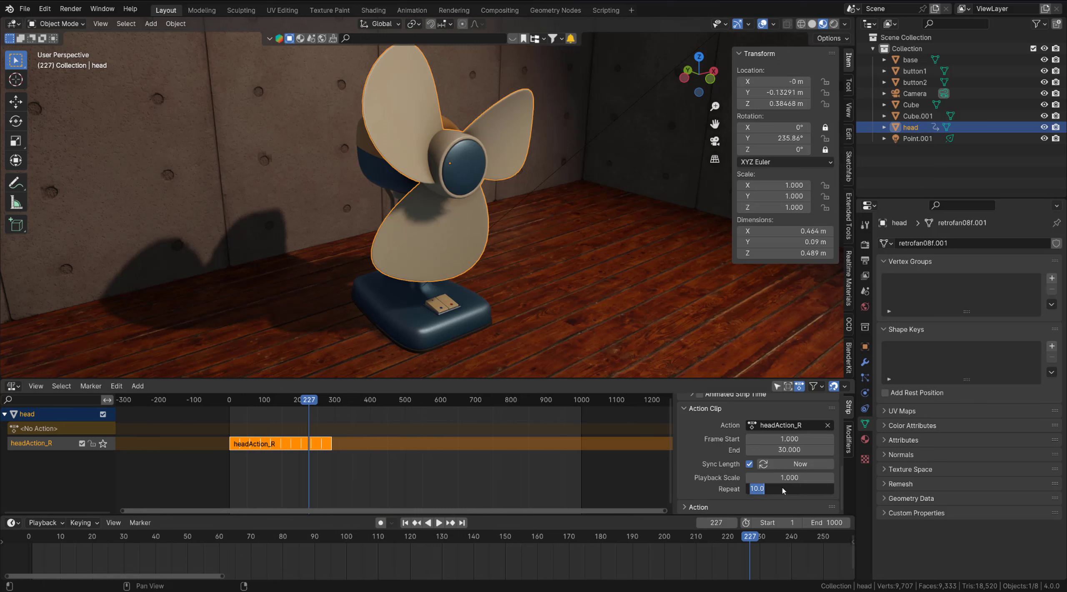
type("100")
key("Return")
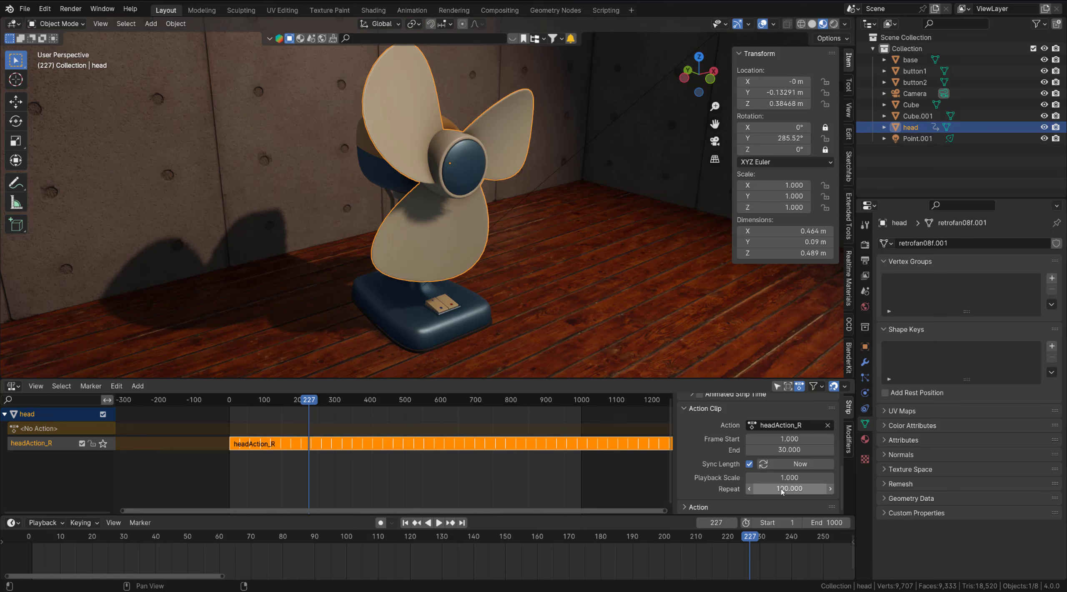
scroll(562, 467, "down", 5)
scroll(500, 450, "down", 3, "ctrl")
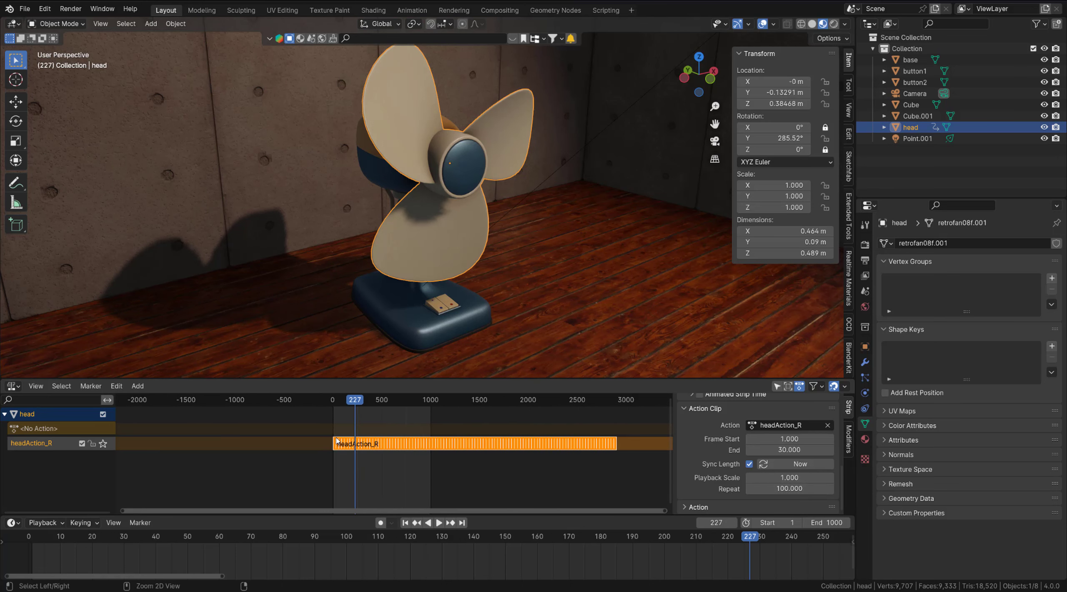
- Play the animation from near the strip's start to check the fan head's continuous spin
scroll(354, 443, "up", 6)
left_click(329, 401)
key("space")
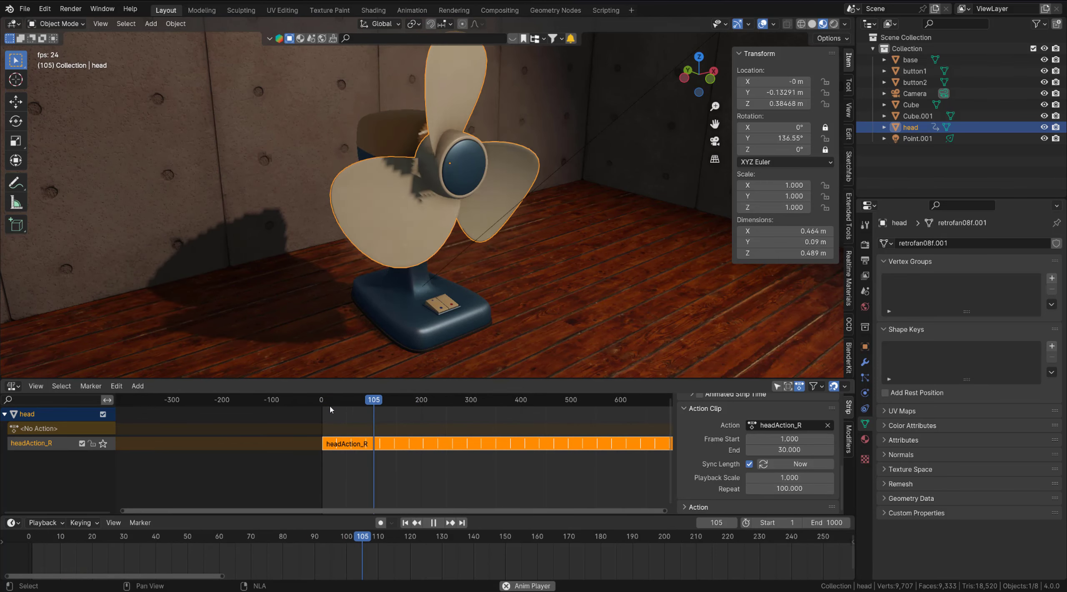
key("space")
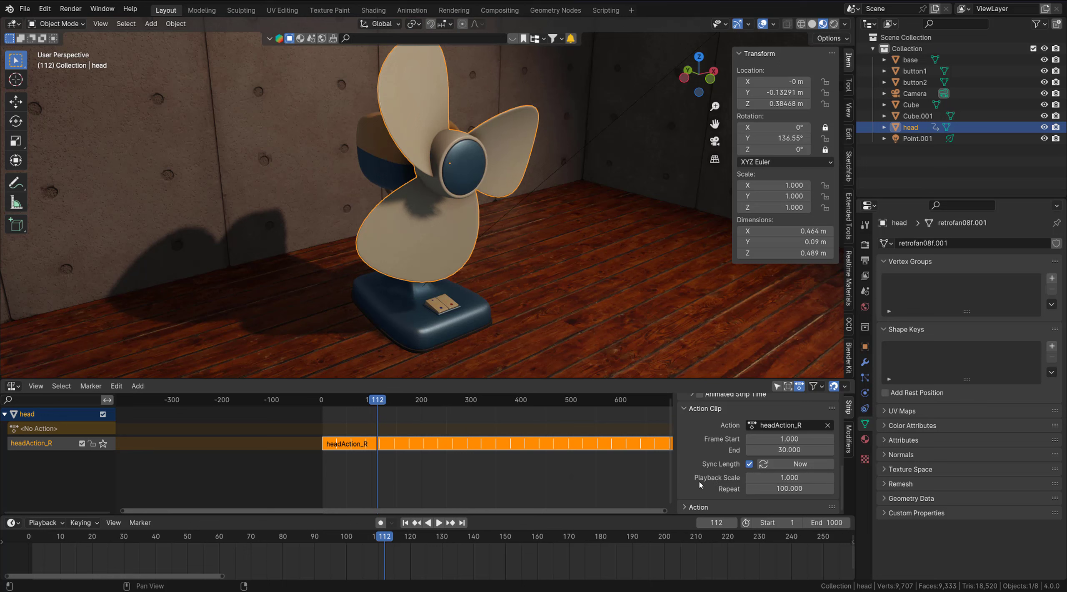
- Set the headAction_R strip's Playback Scale to 0.5 and play the animation to check the fan head's speed
left_click(788, 479)
type("0.5")
key("Return")
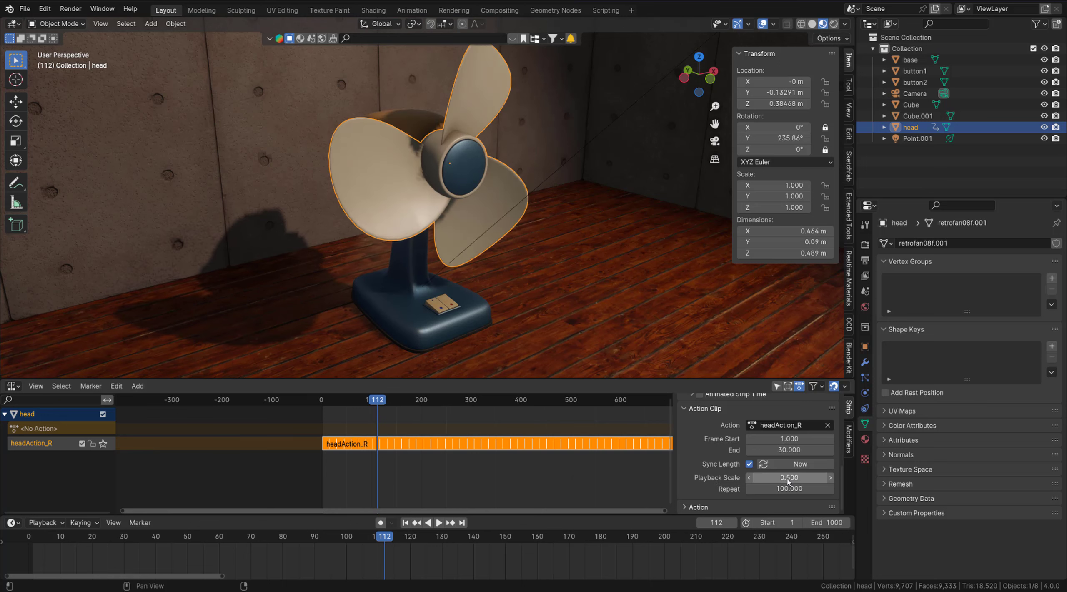
left_click(327, 408)
key("space")
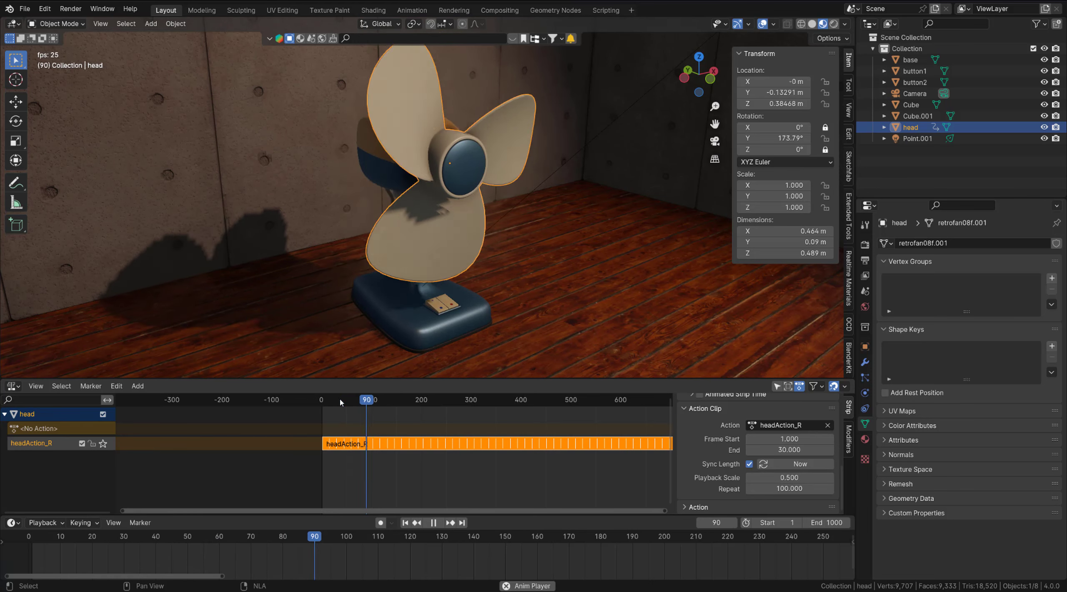
key("space")
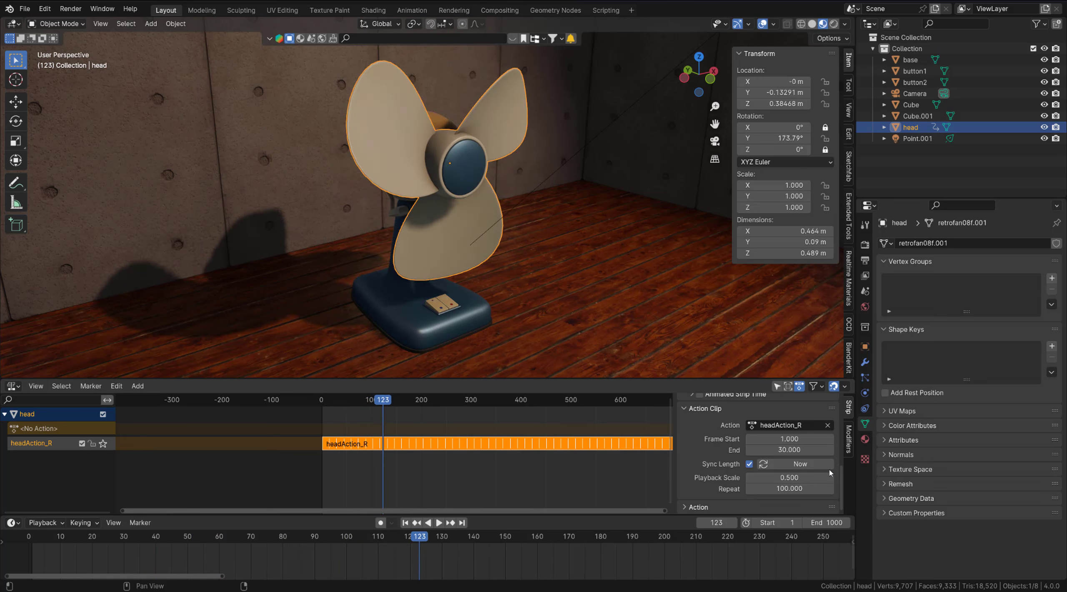
- Enter Edit Mode on the fan head and select the four vertices of a single face on one blade
mouse_move(421, 179)
middle_mouse_down()
mouse_move(461, 184)
mouse_move(419, 167)
middle_mouse_up()
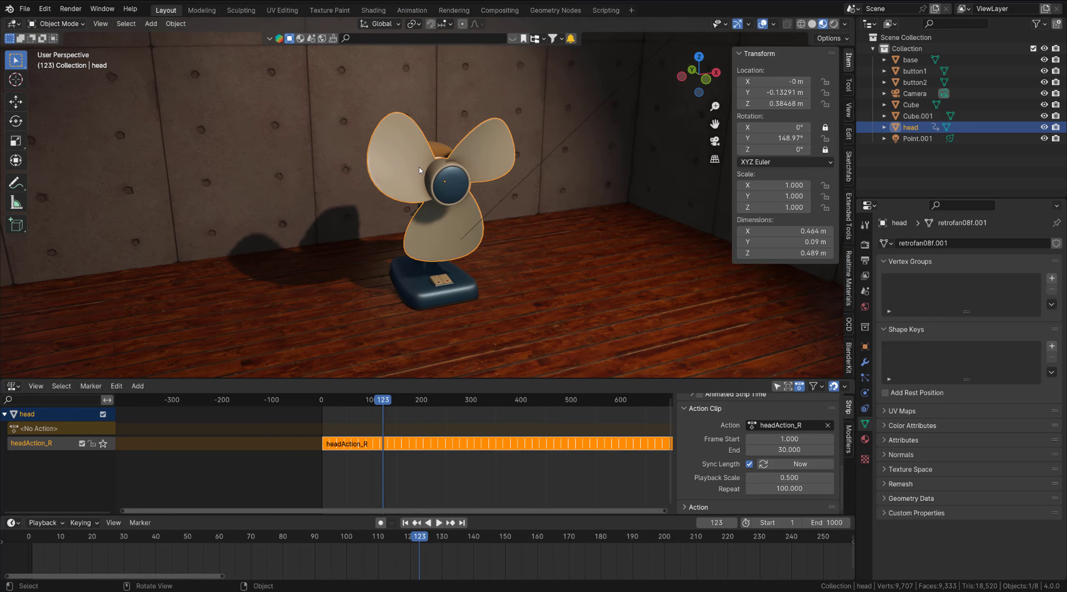
key("Tab")
scroll(386, 148, "up", 2)
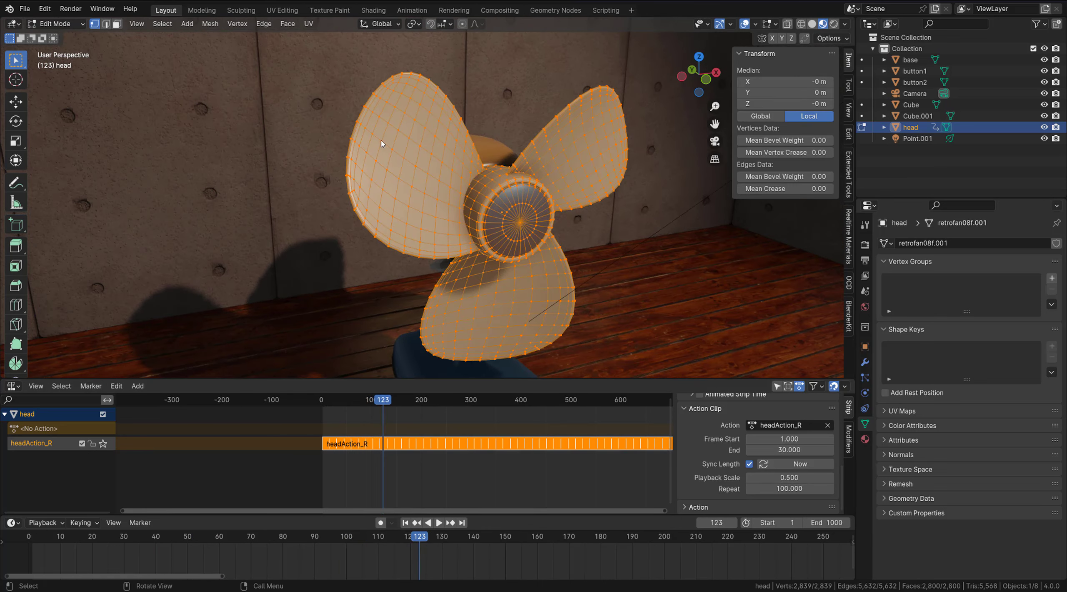
scroll(382, 145, "up", 2)
left_click_drag(373, 134, 400, 179)
scroll(400, 179, "up", 3)
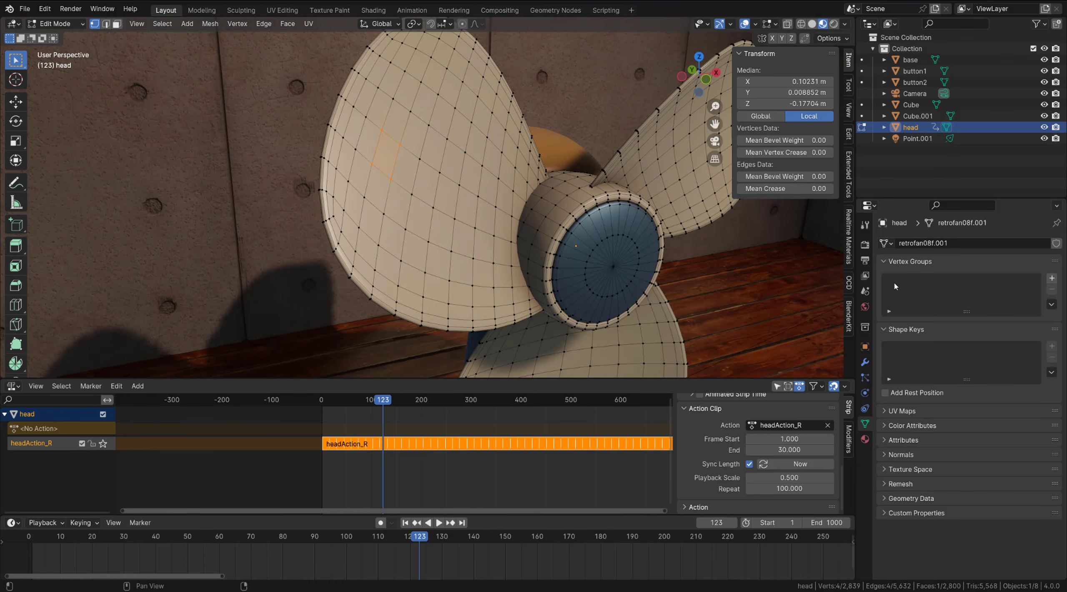
- Add a second material slot to the head with a new material and give it a fully saturated red base color
left_click(865, 306)
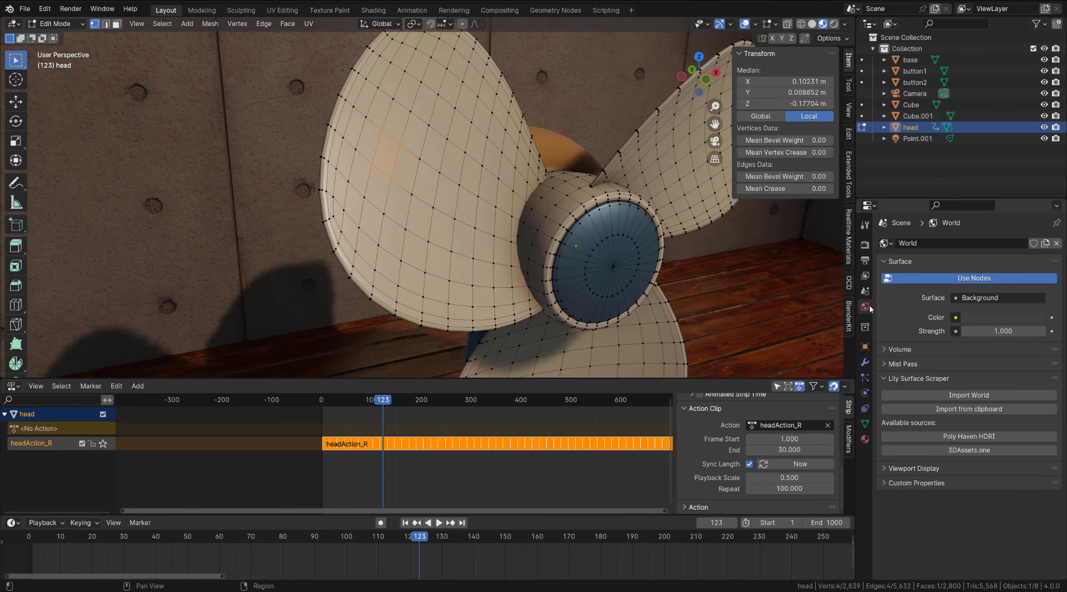
left_click(865, 438)
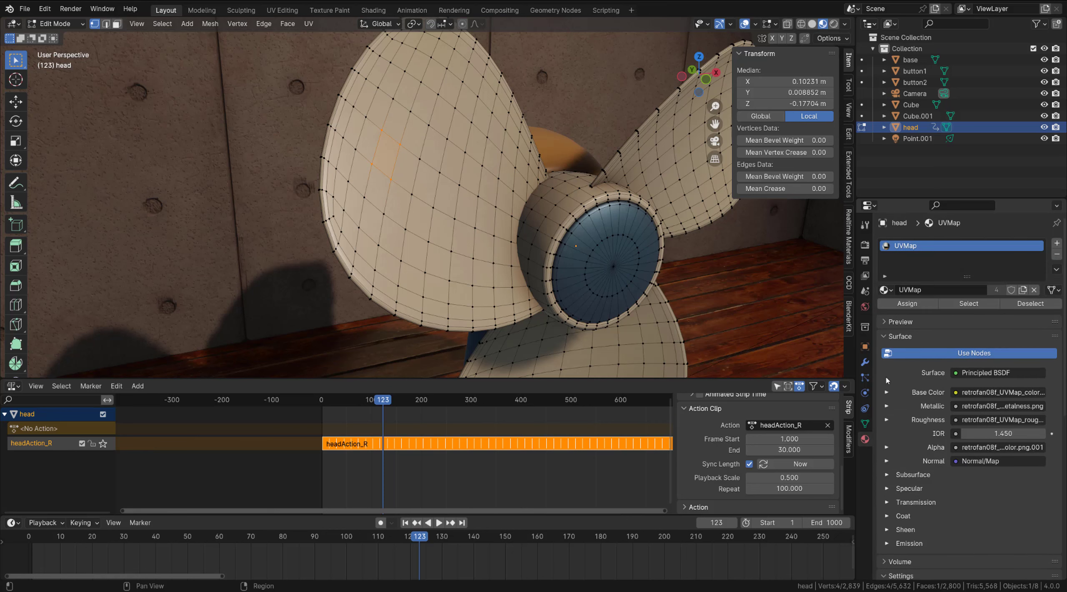
left_click(1057, 245)
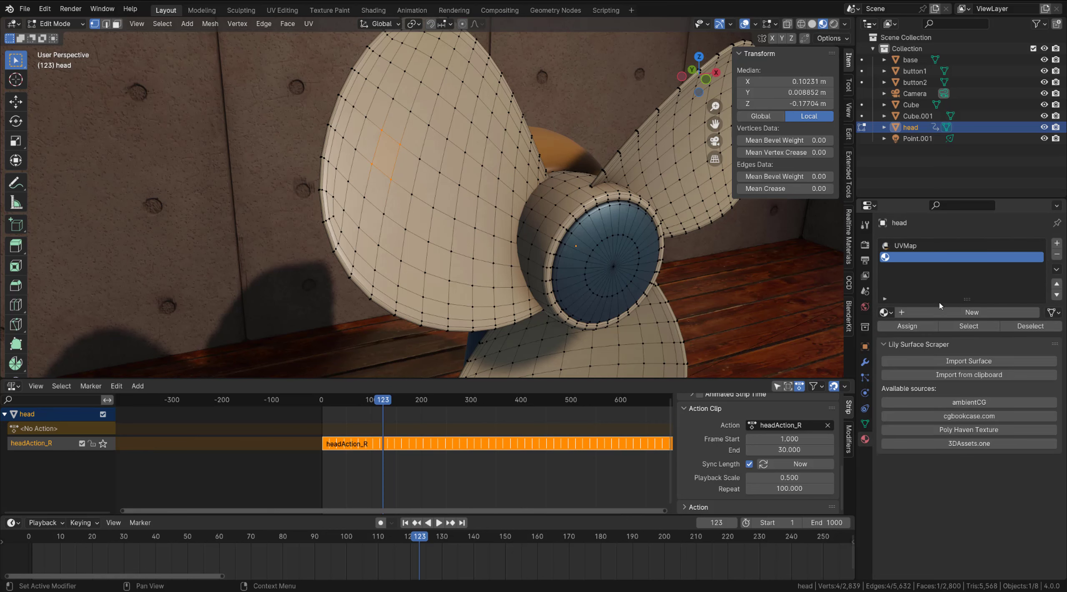
left_click(946, 313)
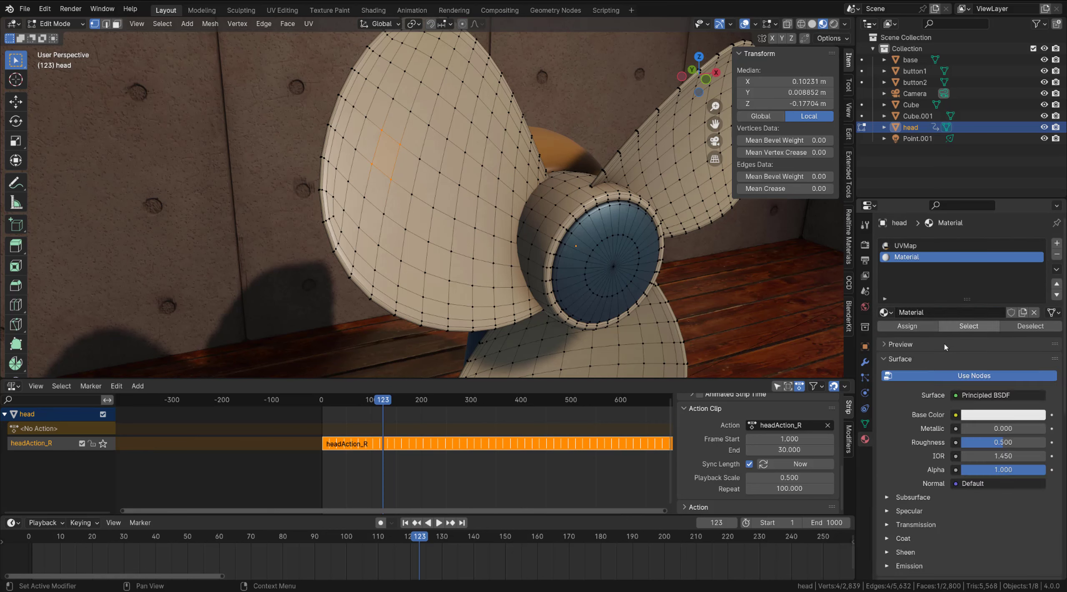
left_click(980, 414)
left_click(969, 304)
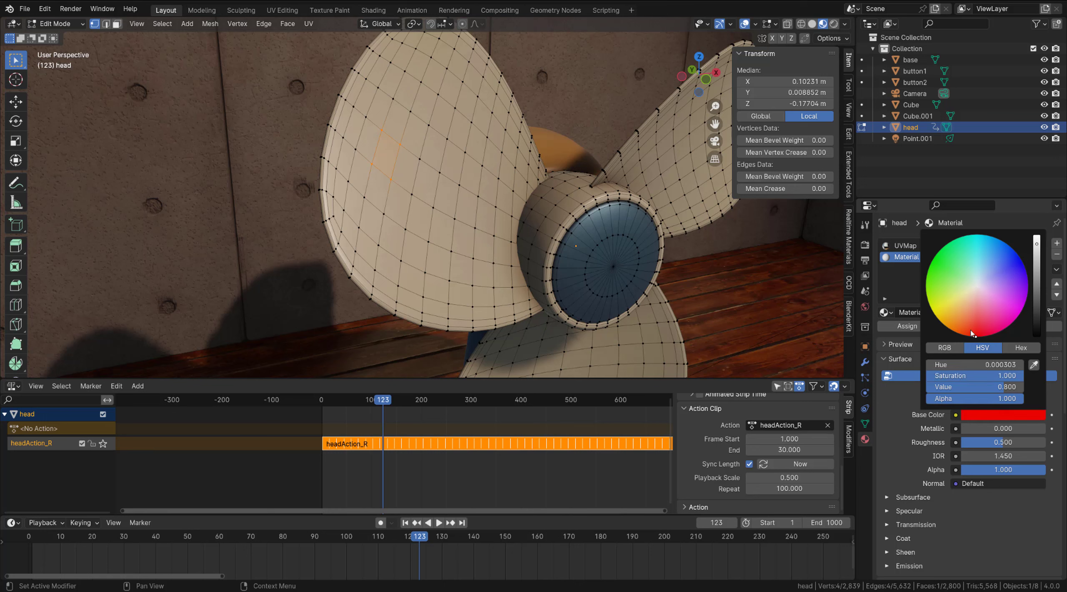
- Switch to face selection and assign the red material to the selected blade face
key("3")
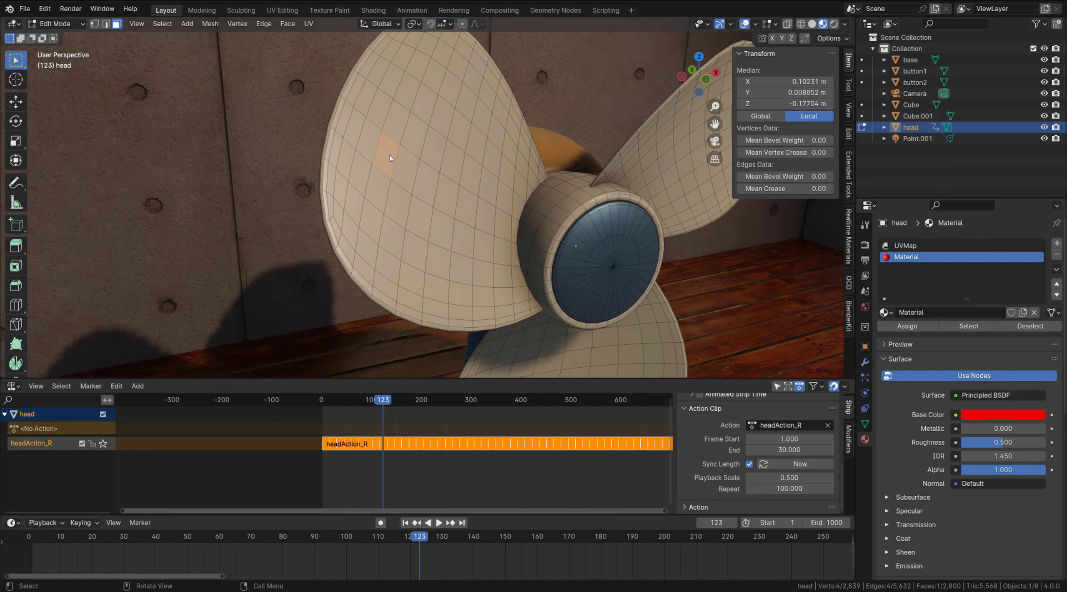
left_click(912, 326)
scroll(383, 175, "down", 4)
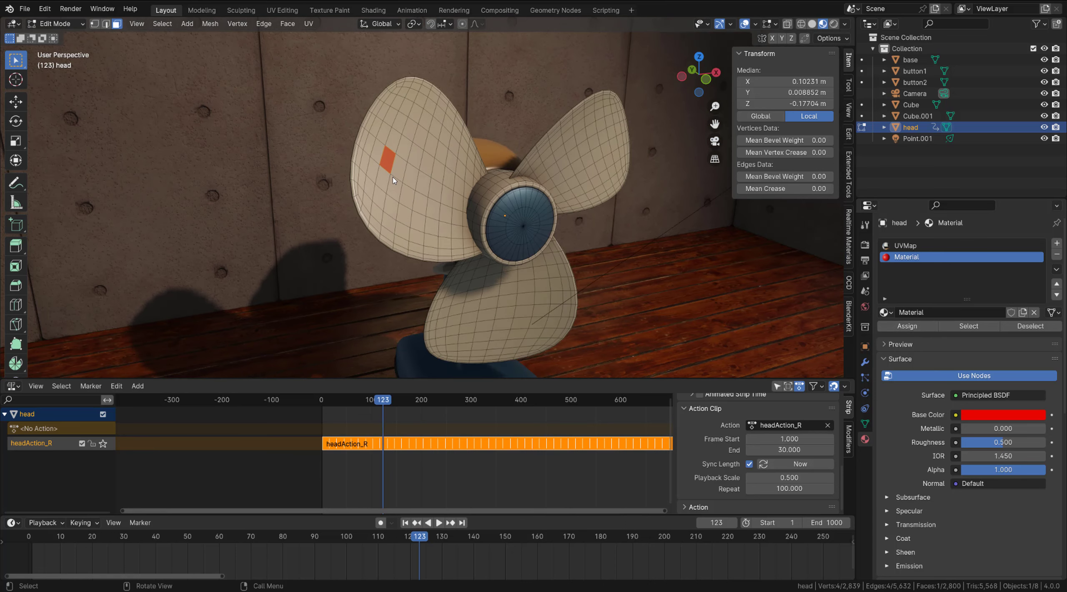
- Return to Object Mode and play the animation from near its start to follow the red mark's rotation
key("Tab")
left_click_drag(390, 392, 323, 394)
scroll(401, 222, "down", 3)
scroll(399, 222, "up", 3)
key("space")
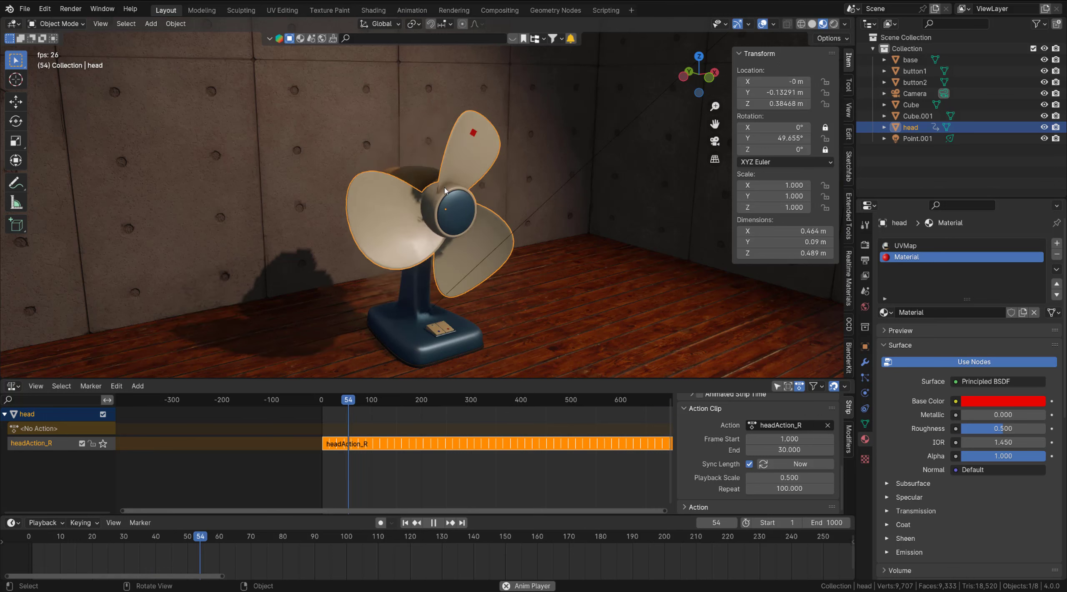
key("space")
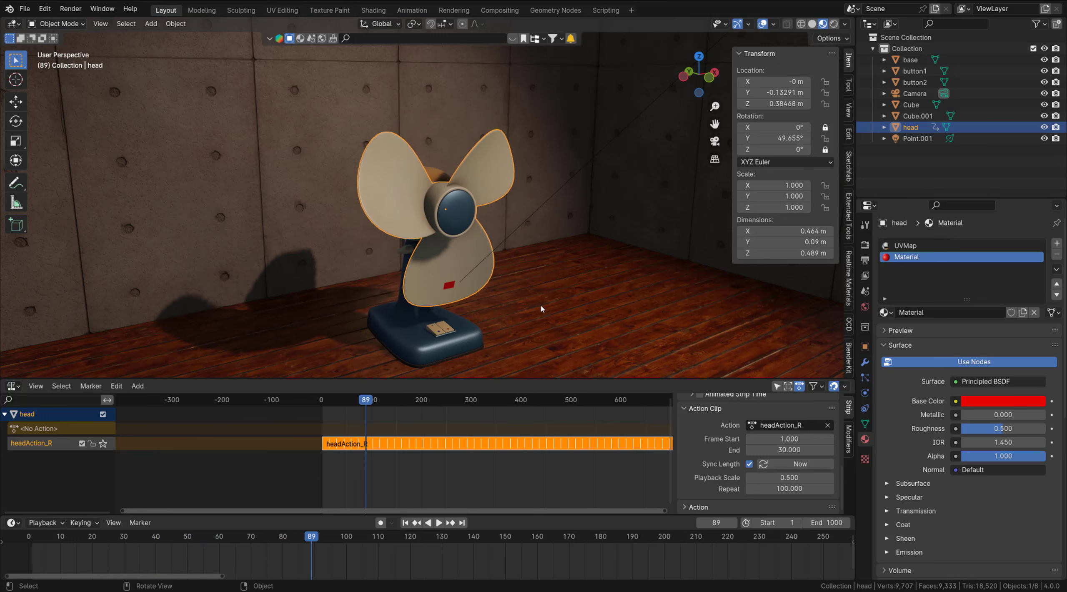
- Set the headAction_R strip's Playback Scale to 0.2 and play the animation to judge the blade speed
left_click(796, 480)
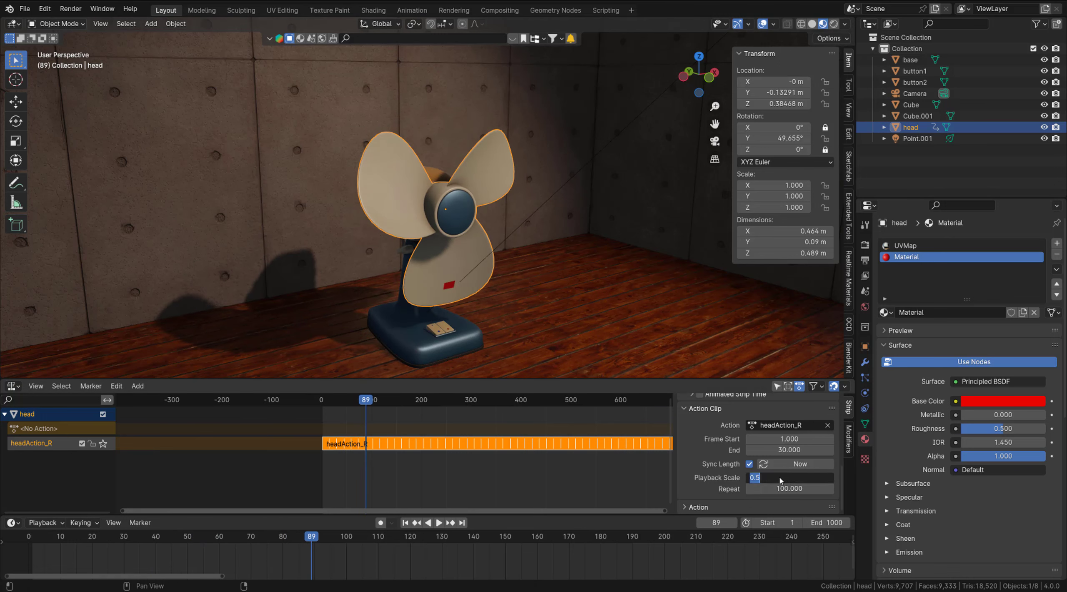
type("0.2")
key("Return")
key("space")
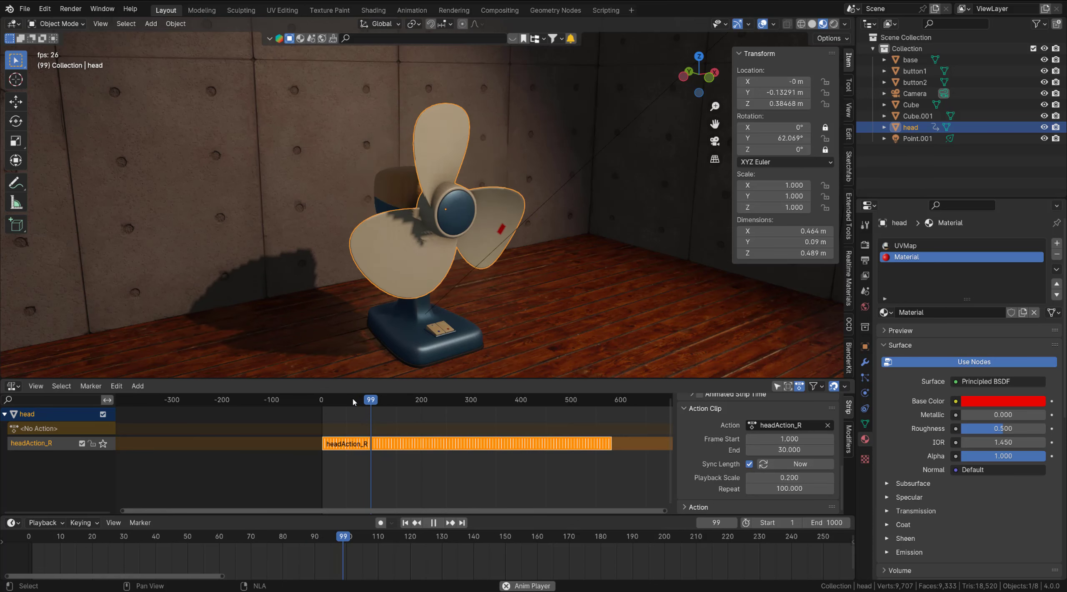
- Set the headAction_R strip's Playback Scale to 2 and play the animation to compare the slower spin
left_click(780, 479)
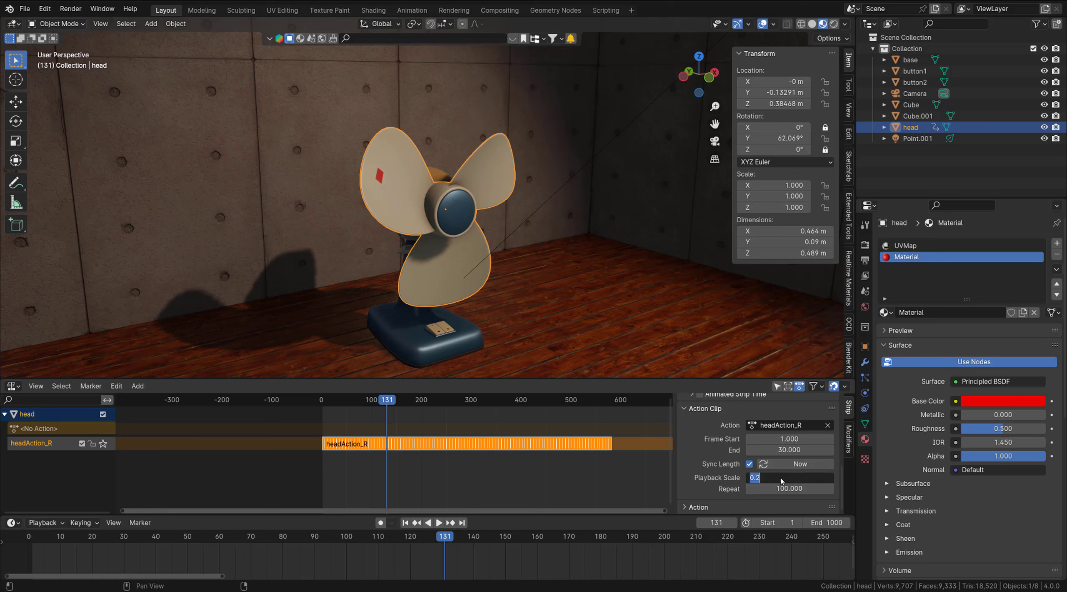
type("2")
key("Return")
key("space")
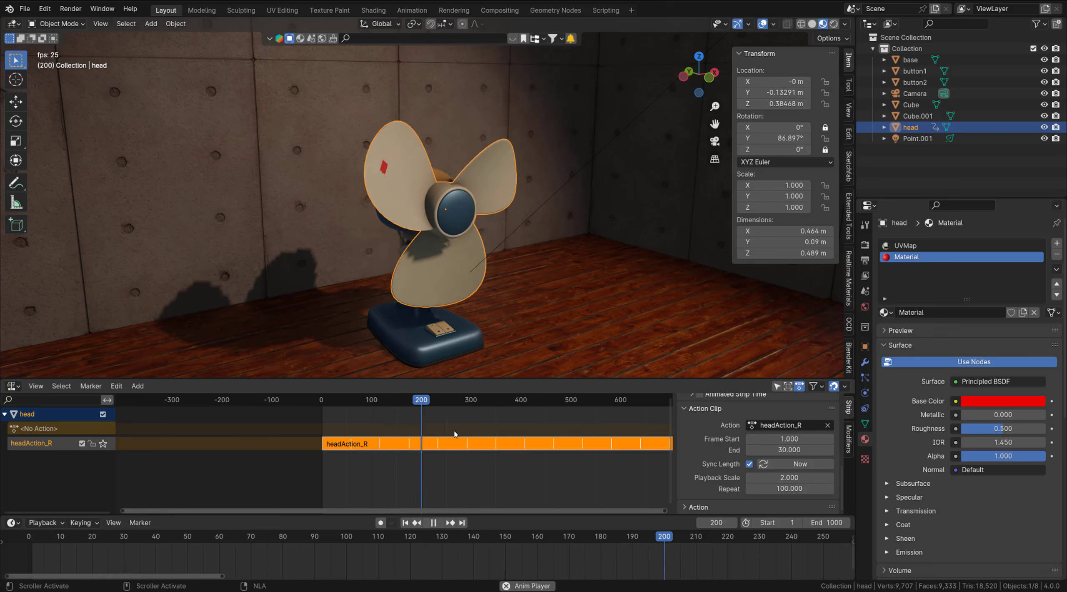
key("space")
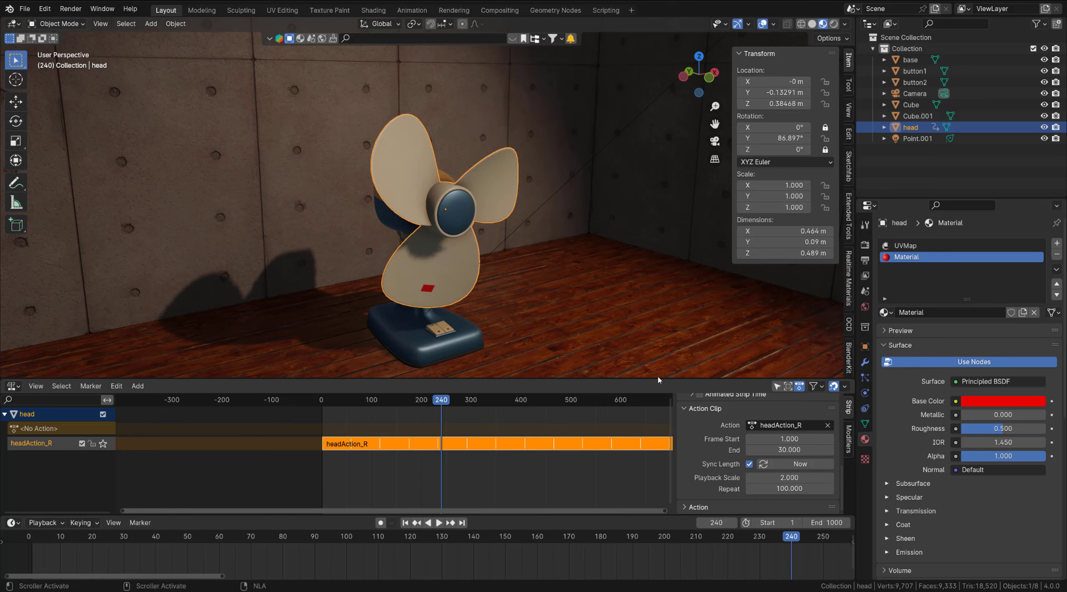
- Select the scene camera in front of the fan and look through it
scroll(454, 217, "down", 3)
middle_click_drag(442, 200, 586, 250)
scroll(465, 196, "down", 4)
left_click(583, 252)
scroll(585, 253, "up", 3)
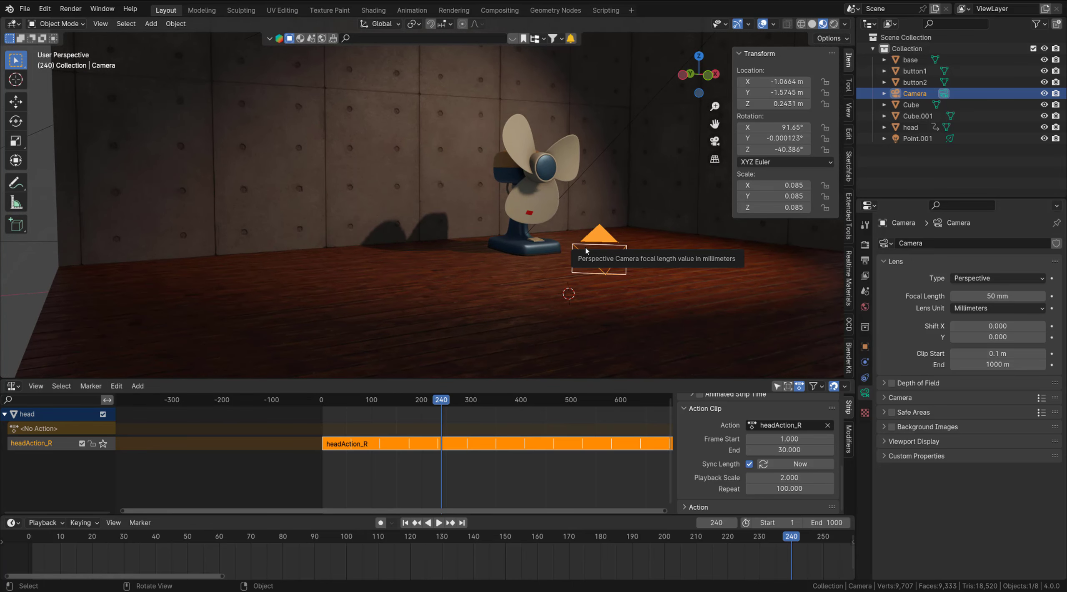
key("KP_0")
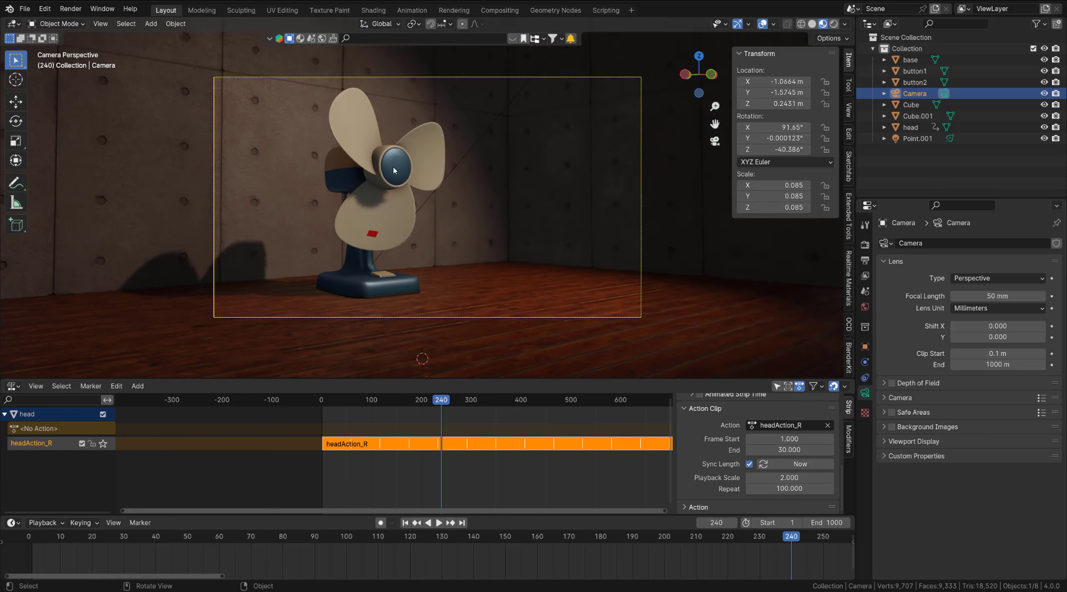
- Set the headAction_R strip's Playback Scale to 0.2, play the spin through the camera, and stop at frame 2
left_click_drag(368, 401, 329, 413)
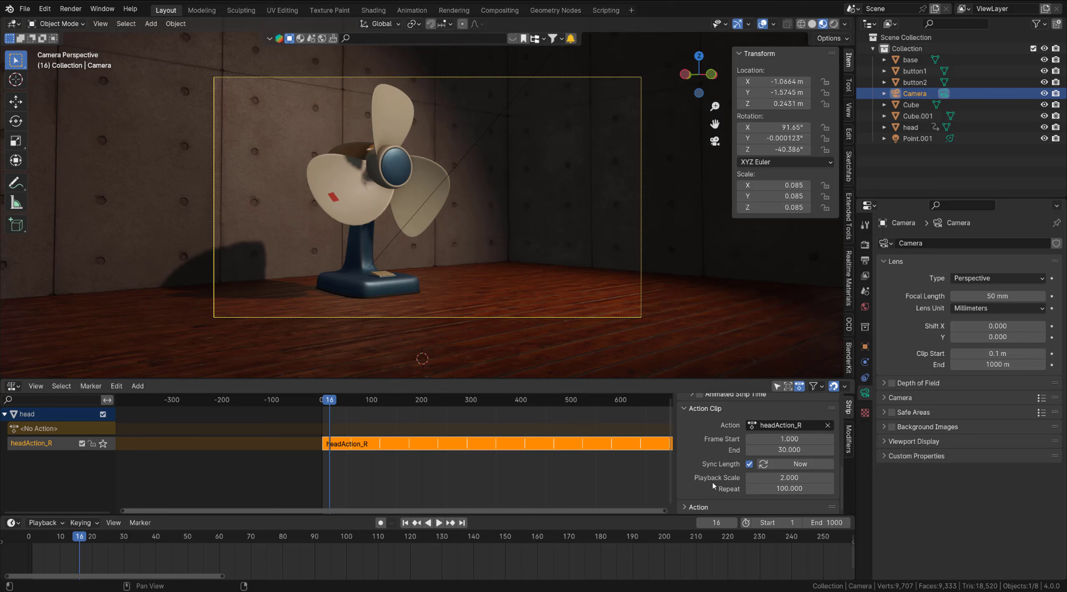
left_click(791, 479)
type("0.2")
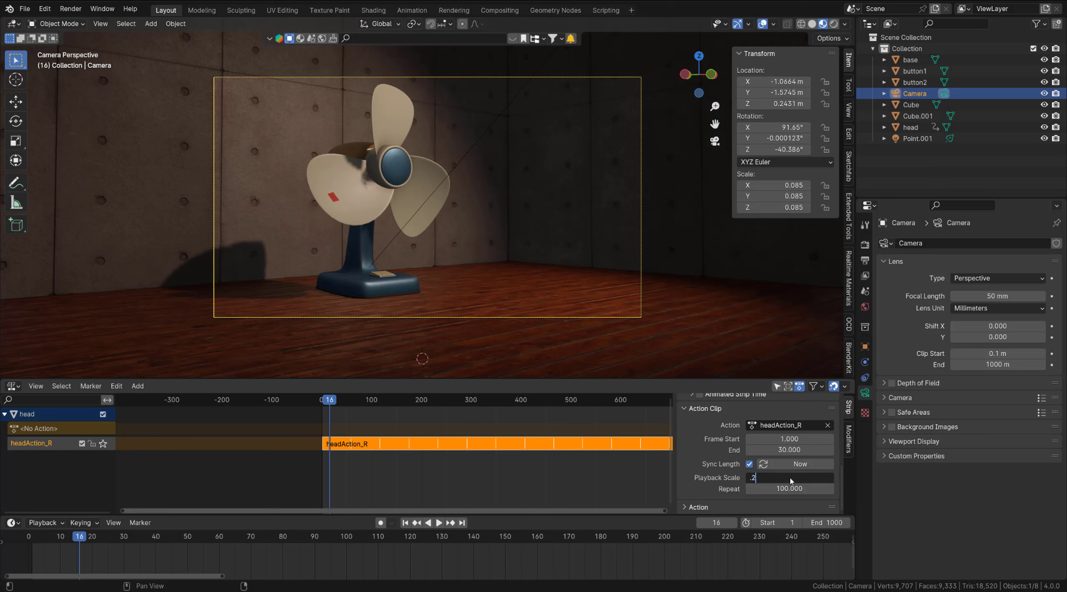
key("Return")
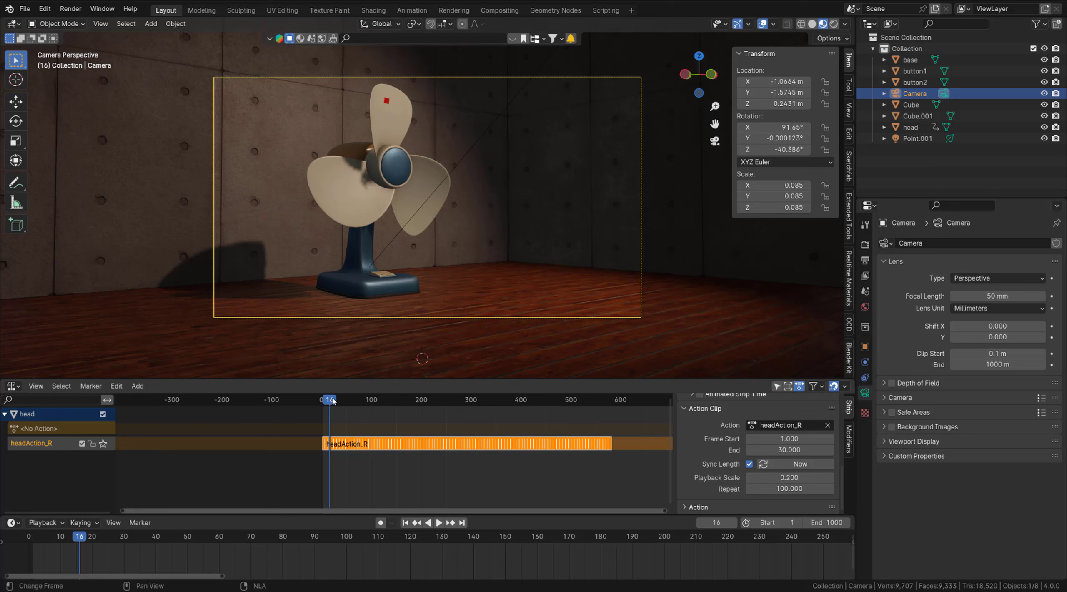
key("space")
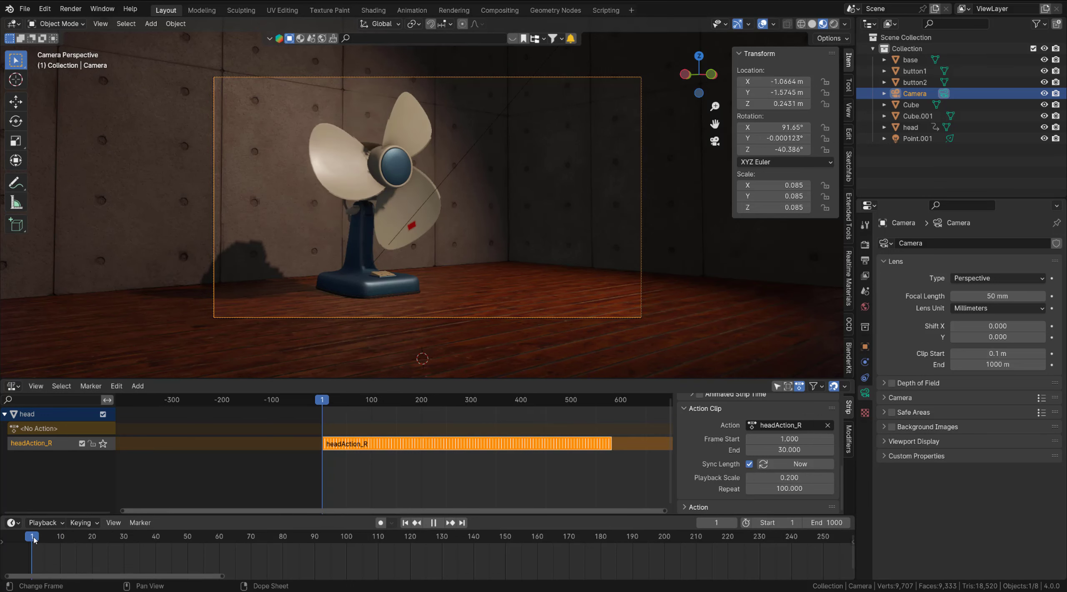
left_click_drag(34, 541, 52, 537)
key("Escape")
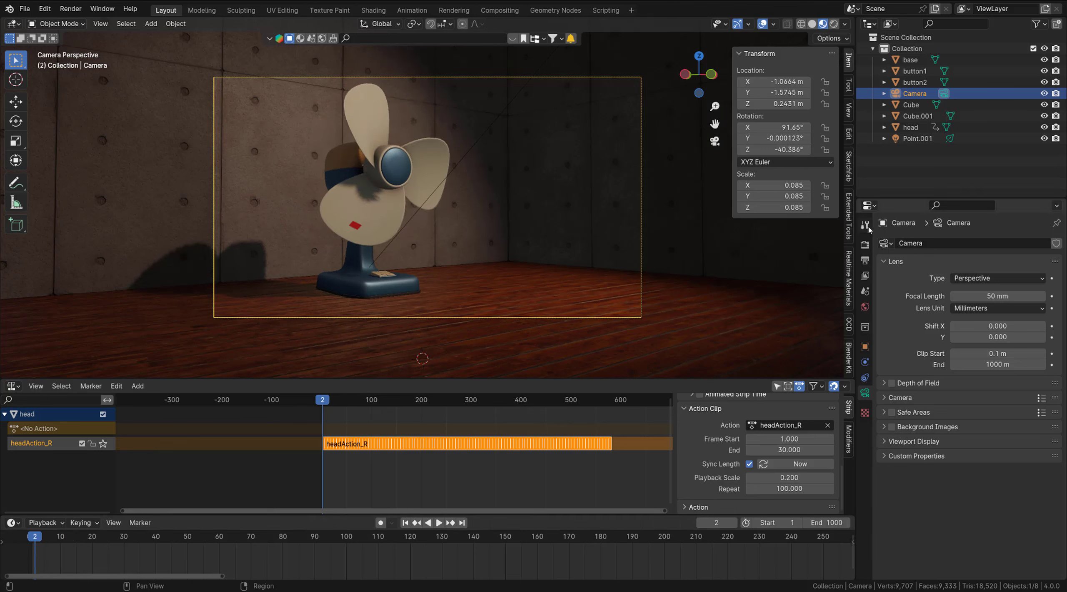
- Set the scene's render engine to Cycles and its device to GPU Compute
left_click(865, 245)
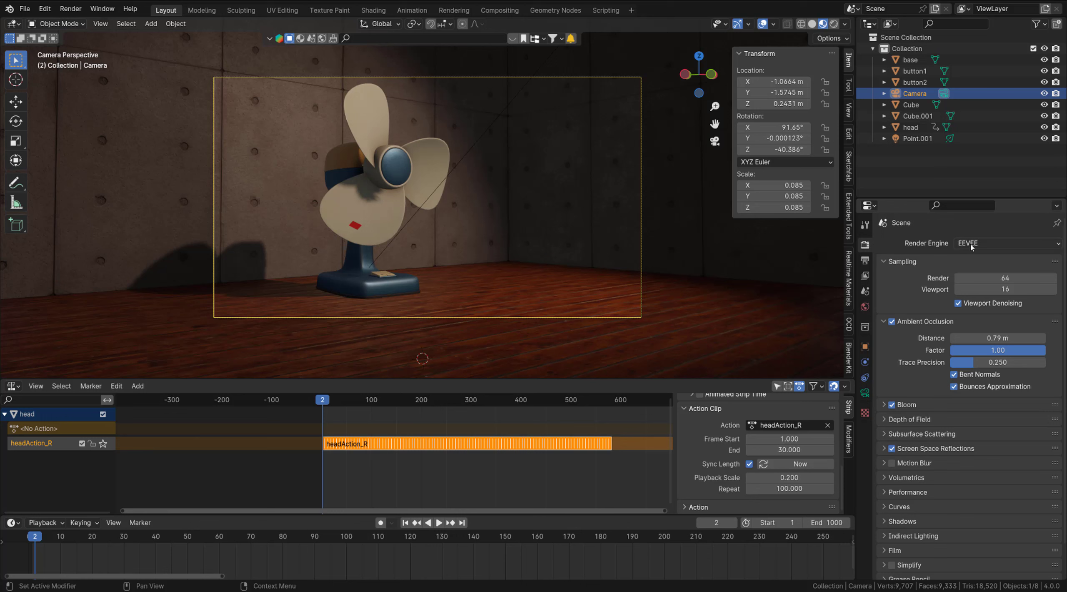
left_click(984, 245)
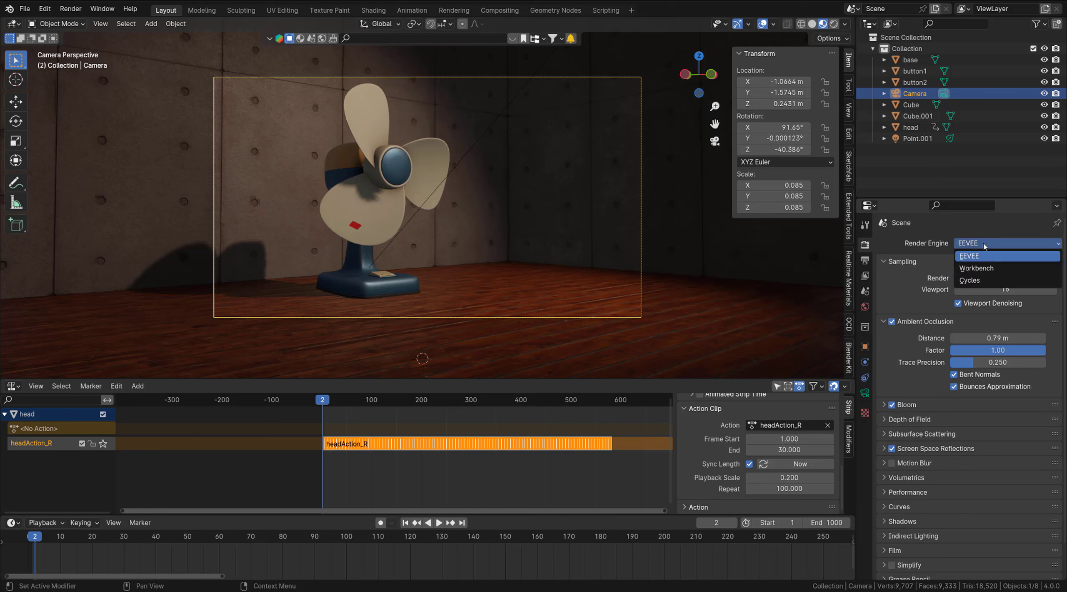
left_click(969, 281)
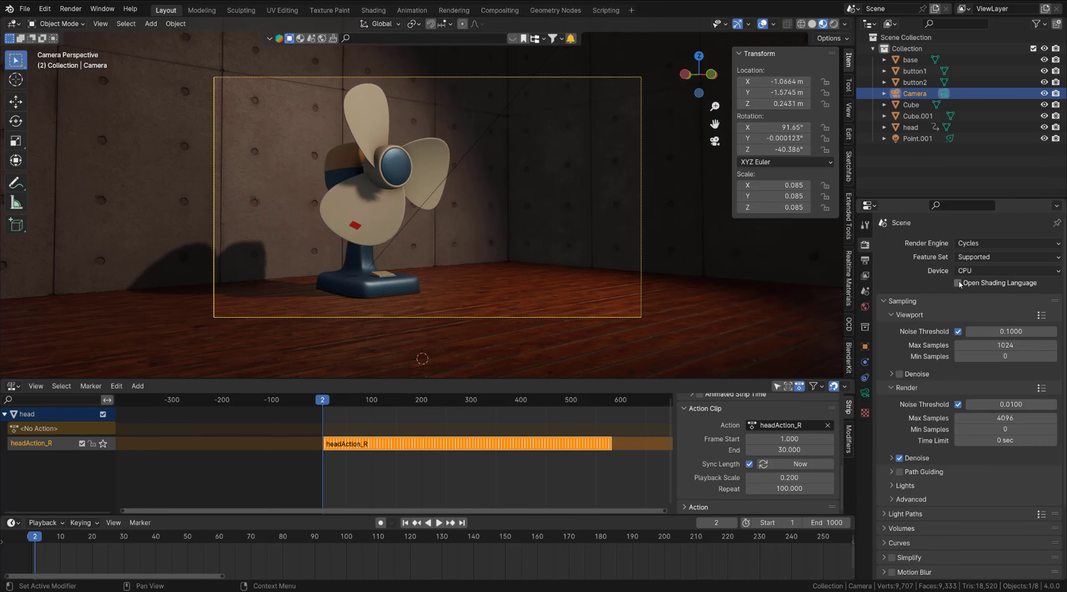
left_click(974, 273)
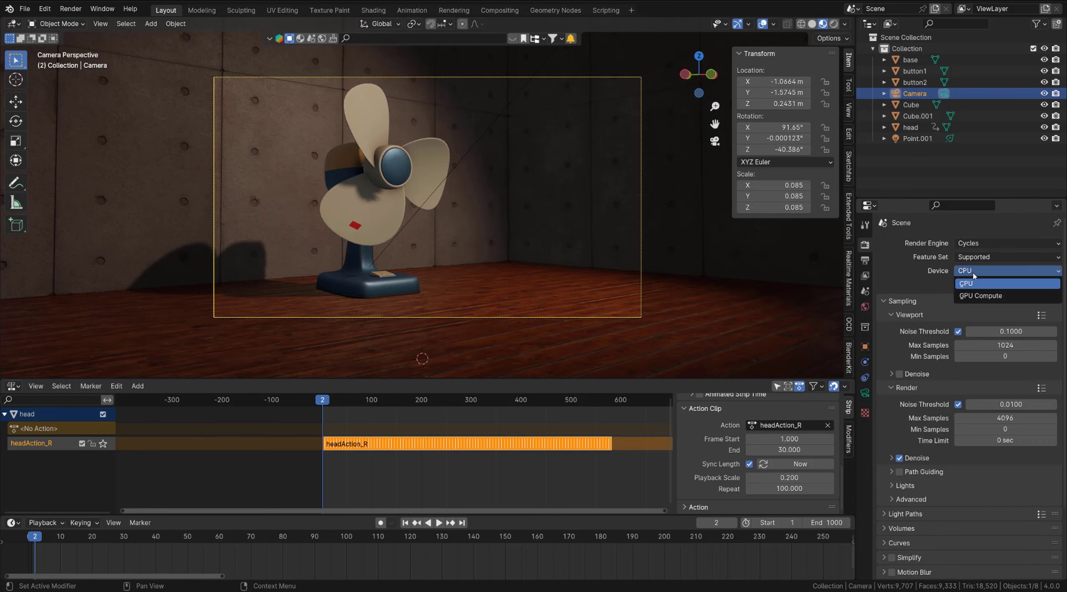
left_click(976, 296)
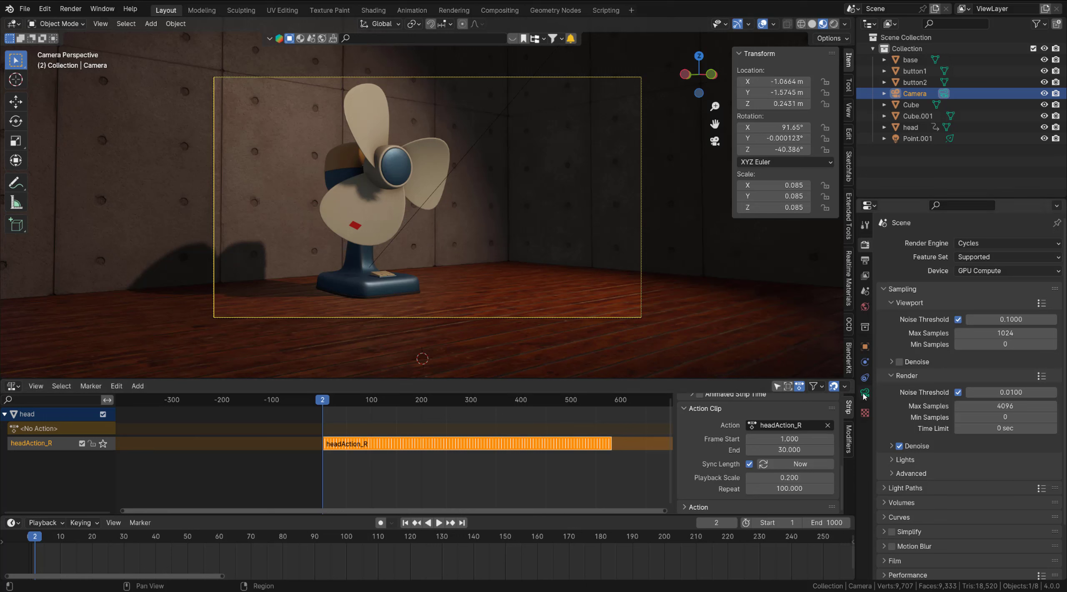
- Enable Motion Blur in the Cycles render settings and expand its options
scroll(905, 375, "down", 3)
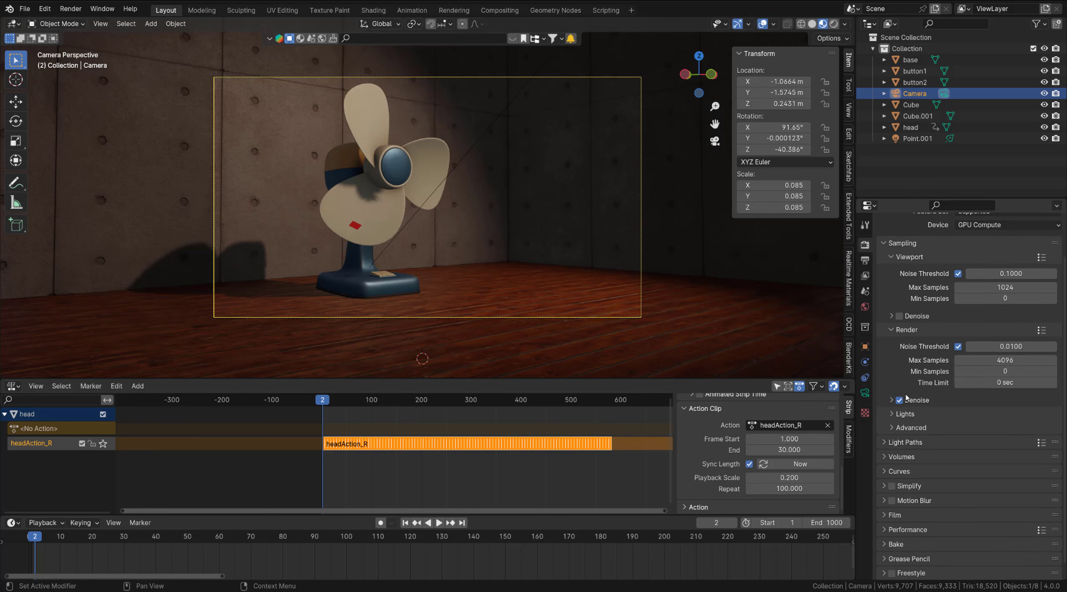
scroll(908, 505, "down", 1)
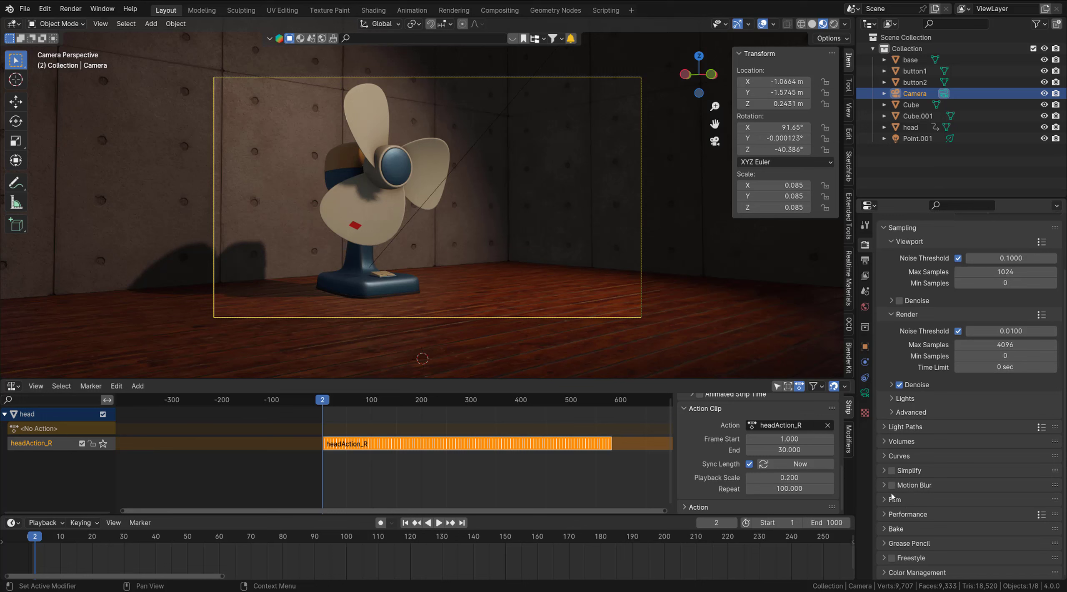
left_click(885, 485)
left_click(892, 485)
left_click(885, 486)
scroll(934, 510, "down", 5)
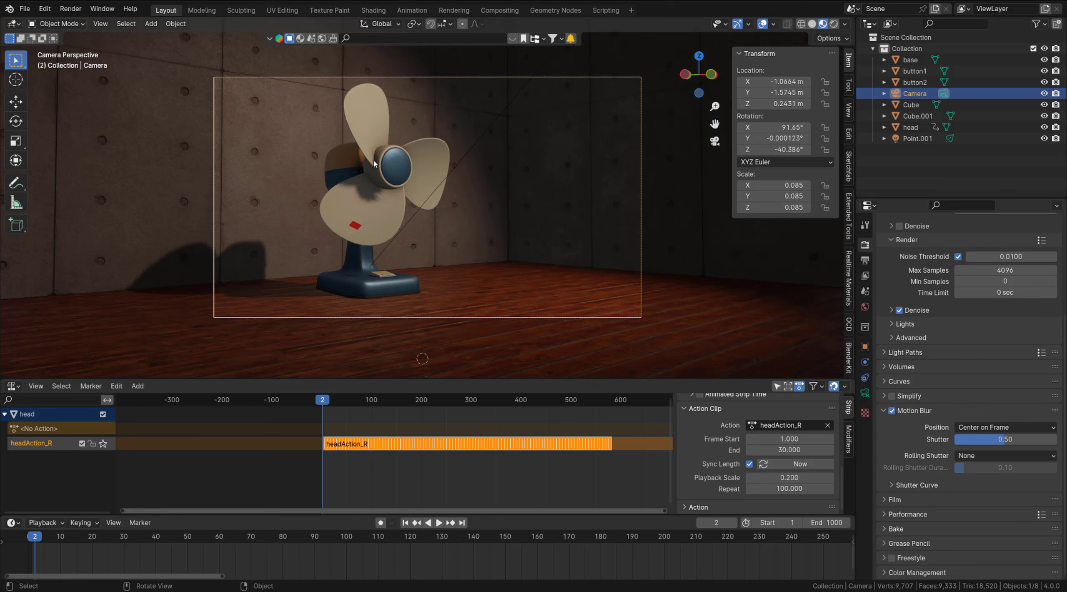
- Play the fan's spin through the camera and stop at frame 7
key("space")
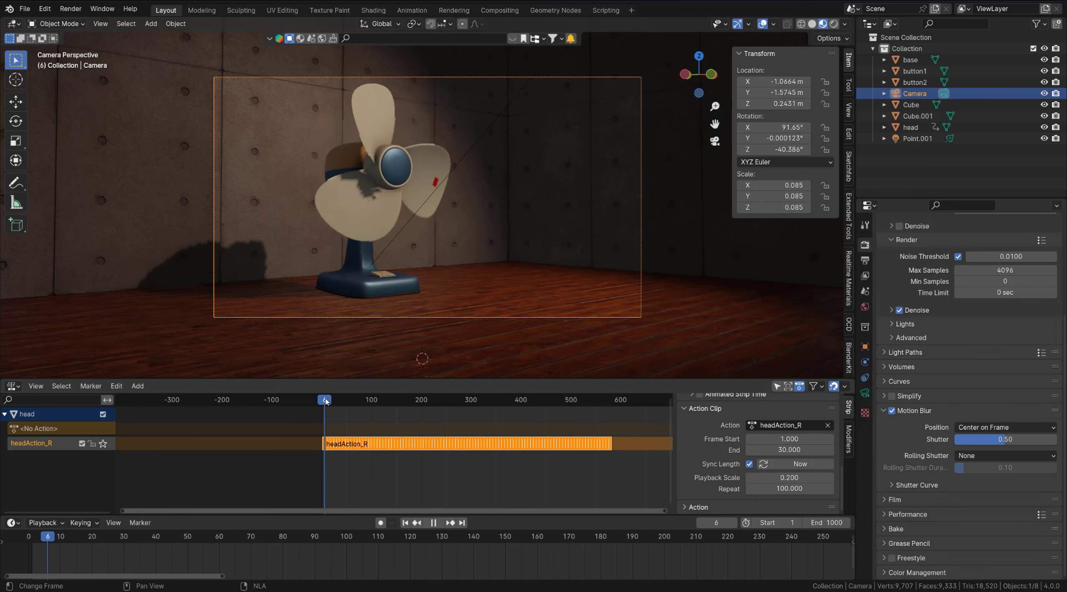
key("space")
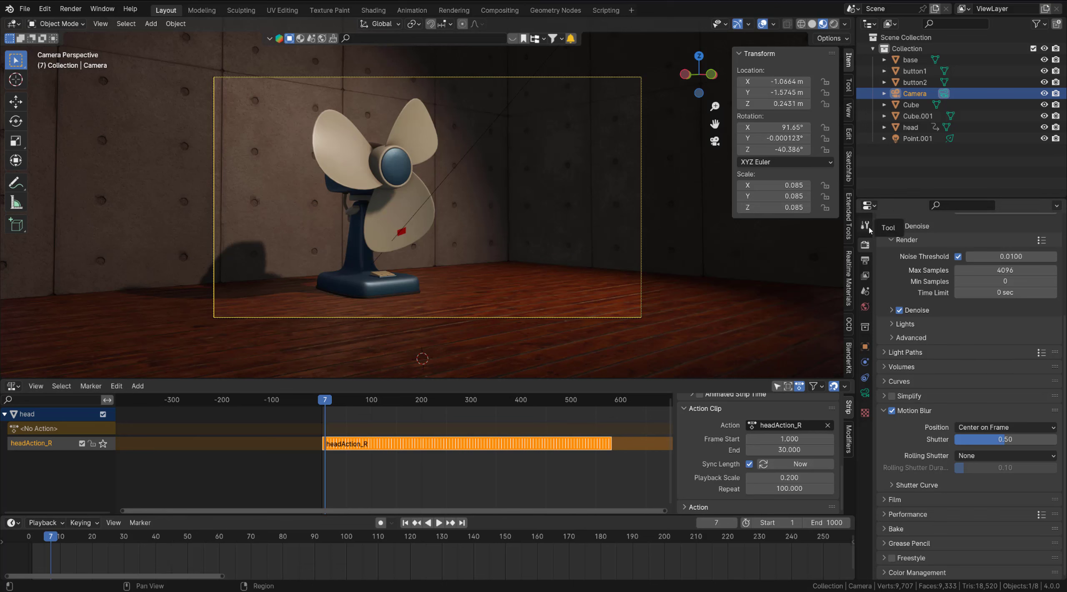
- Set the Cycles render sampling to 800 Max Samples and 300 Min Samples
scroll(1000, 342, "up", 6)
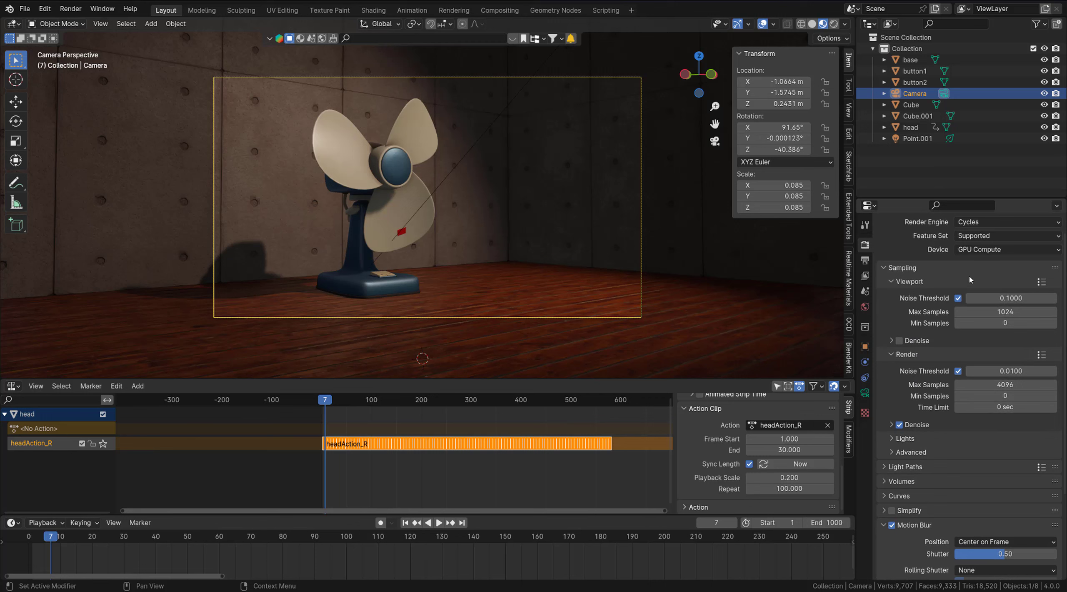
left_click(992, 388)
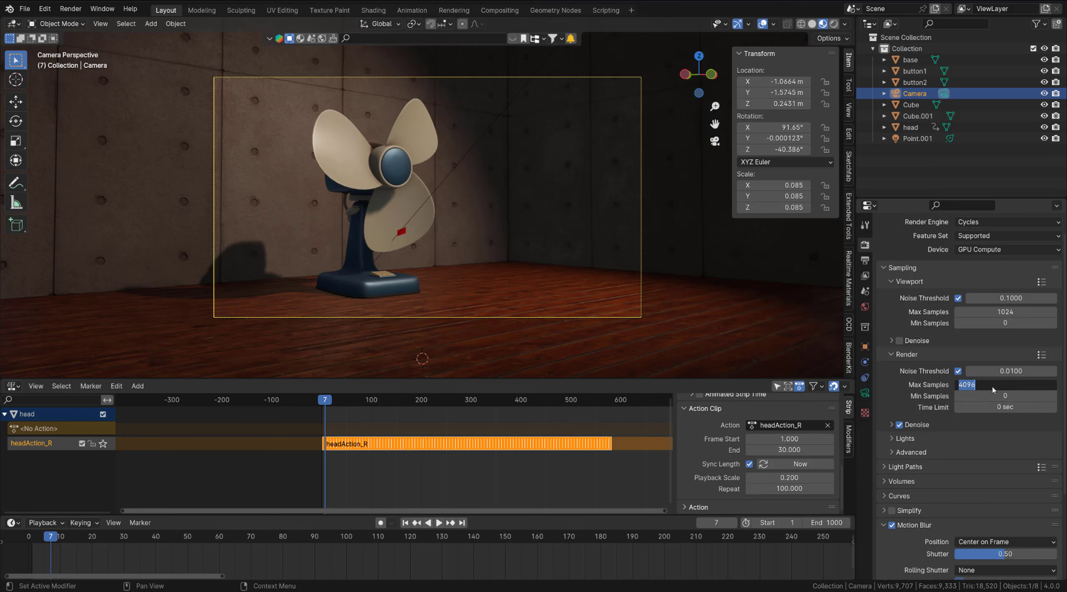
type("800")
key("Return")
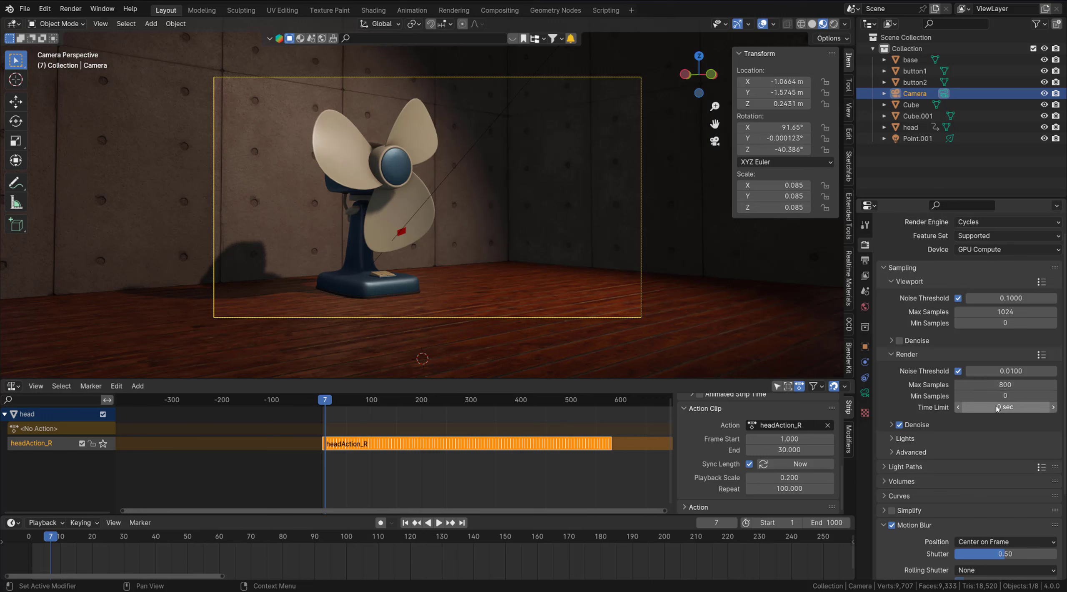
left_click(997, 396)
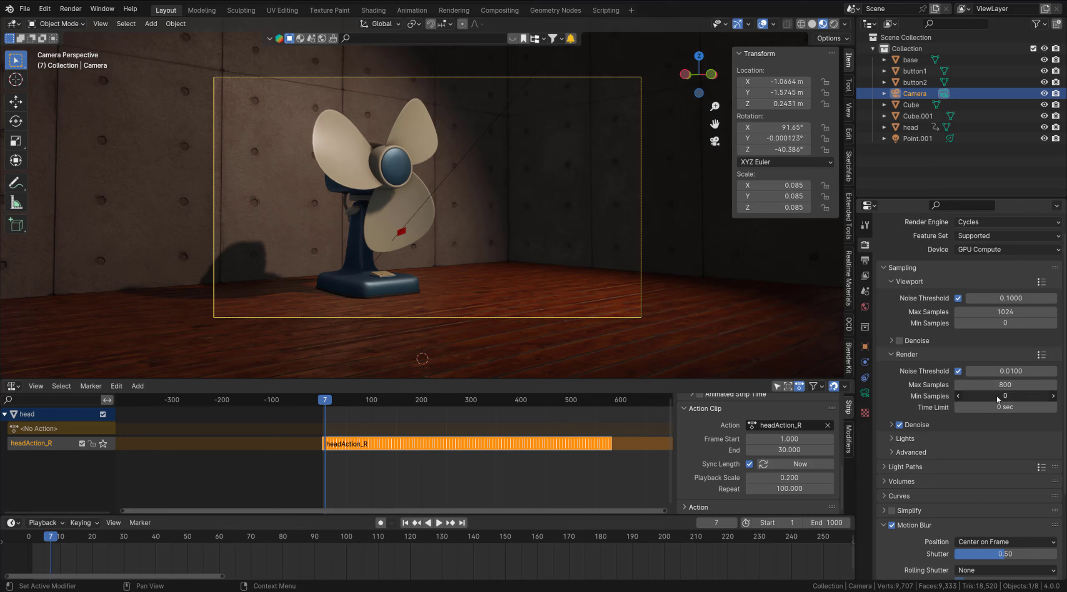
type("300")
key("Return")
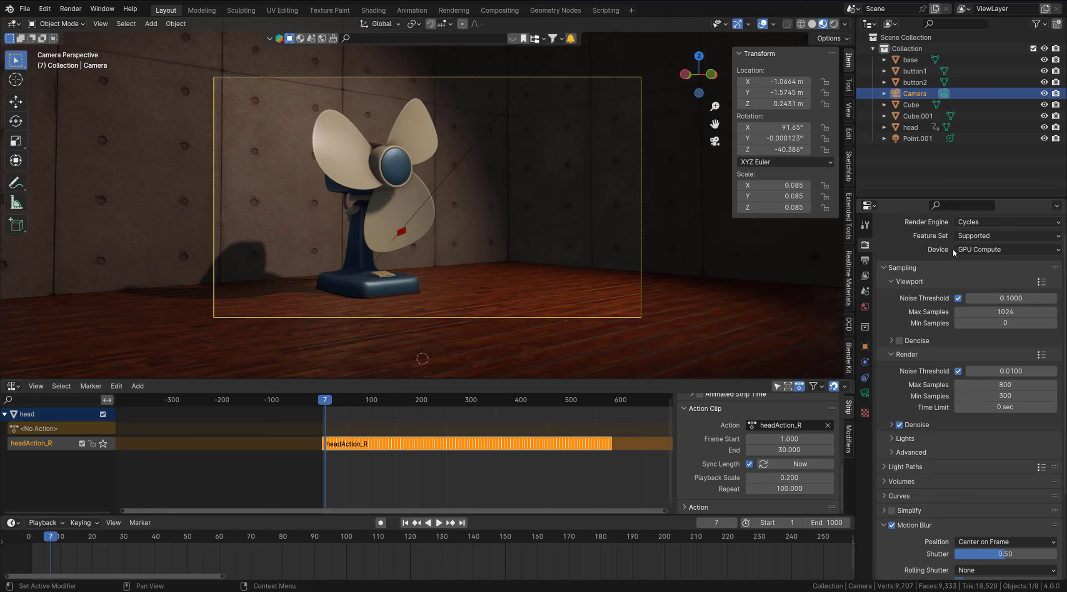
- Check the output format settings, render frame 7 as a still image, and close the render window
left_click(865, 260)
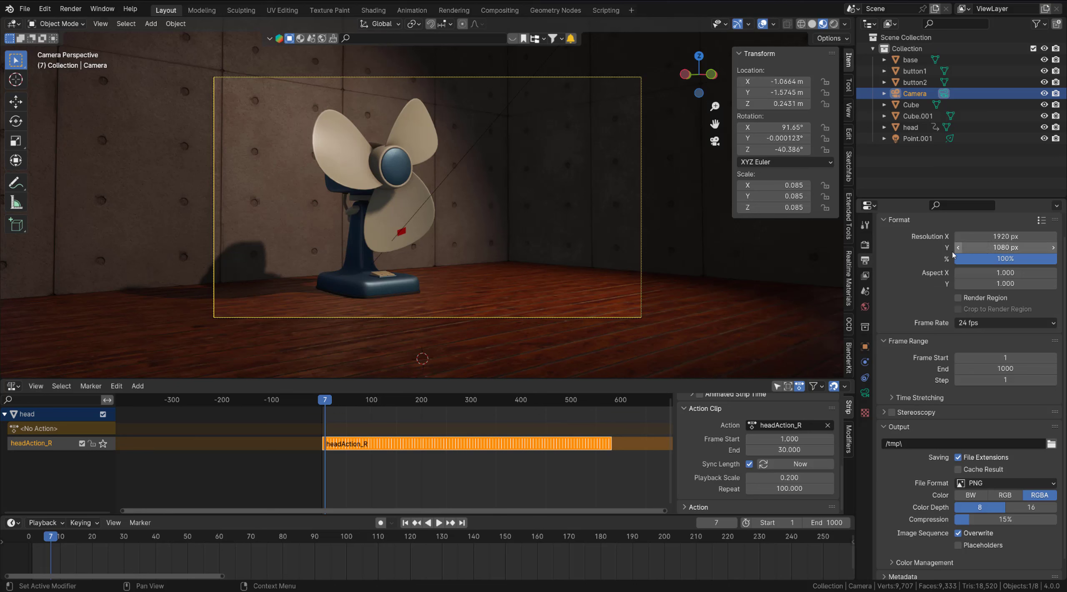
left_click(1042, 221)
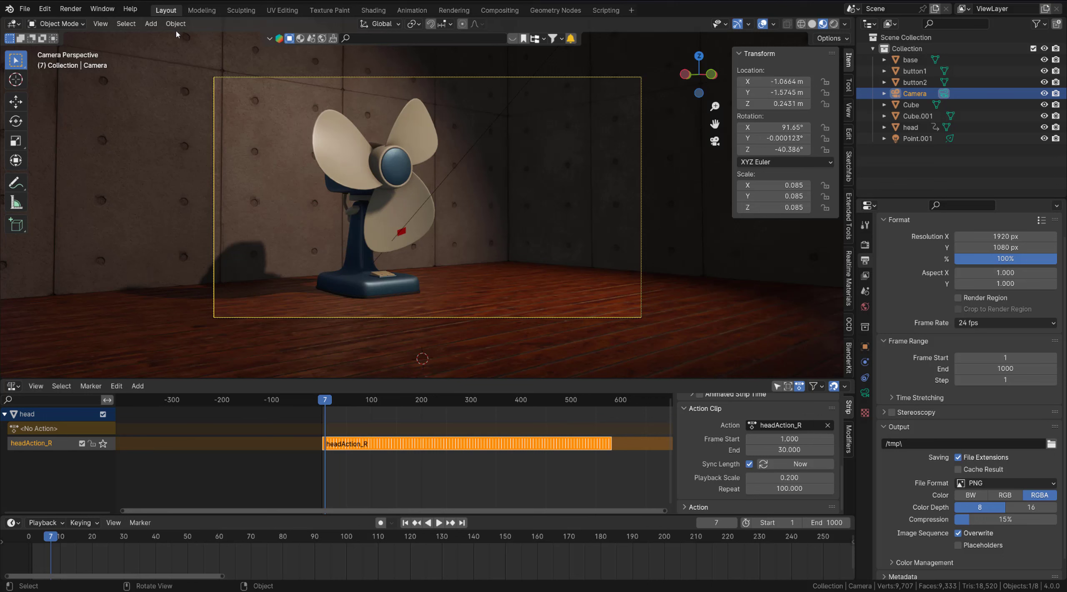
left_click(71, 9)
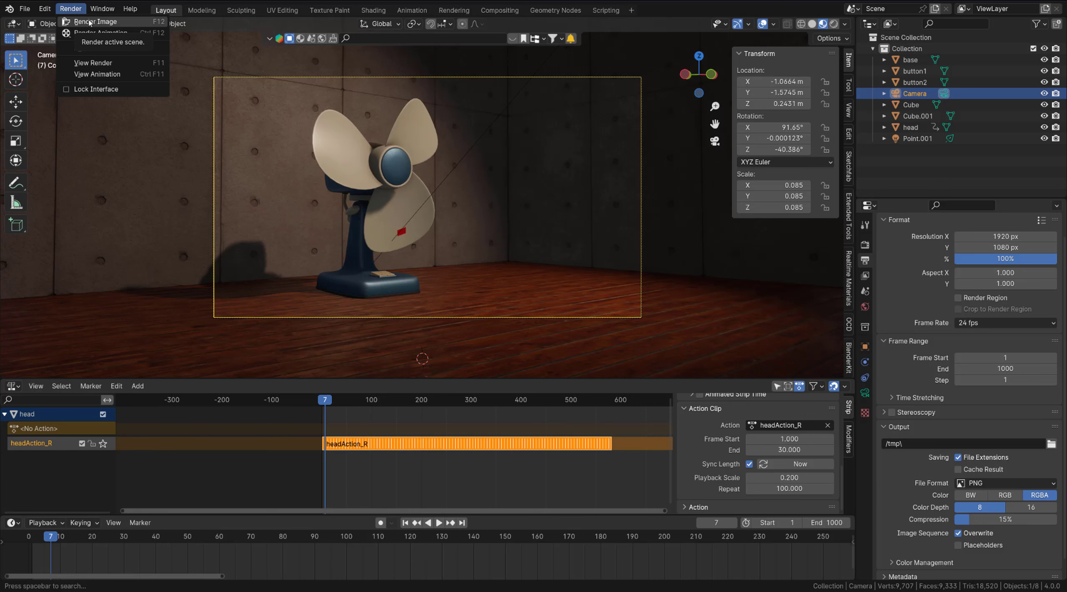
left_click(90, 22)
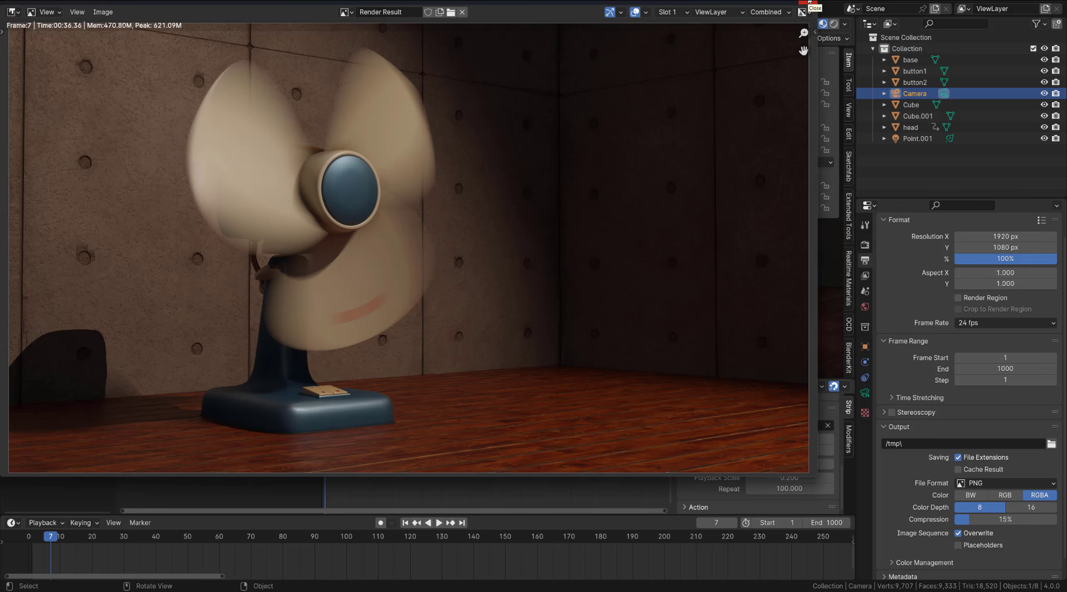
left_click(808, 3)
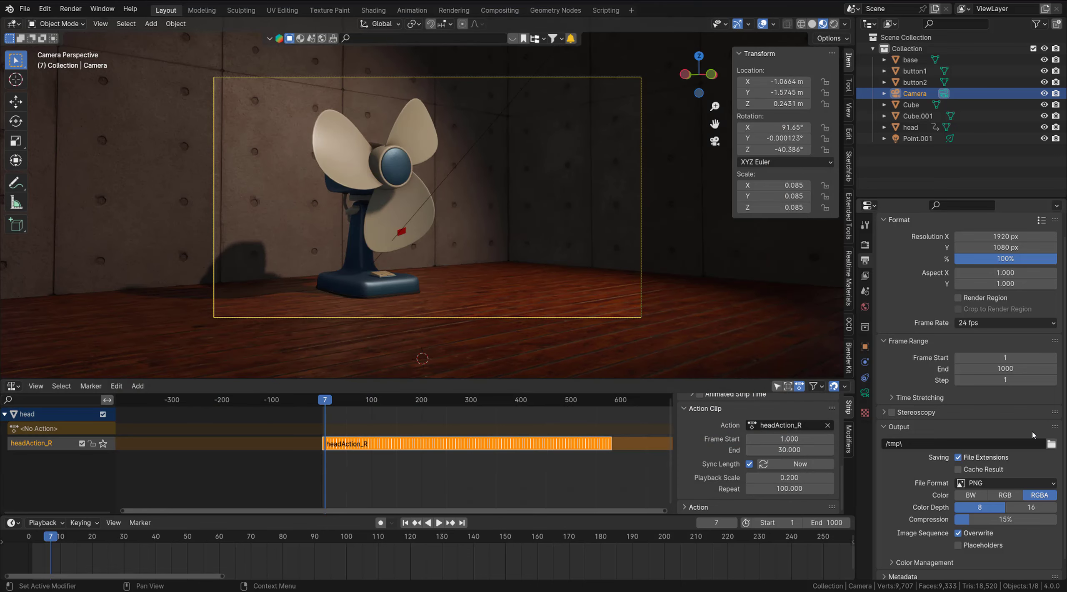
- Set the Motion Blur Shutter to 0.1 in the Cycles render settings
scroll(901, 409, "down", 1)
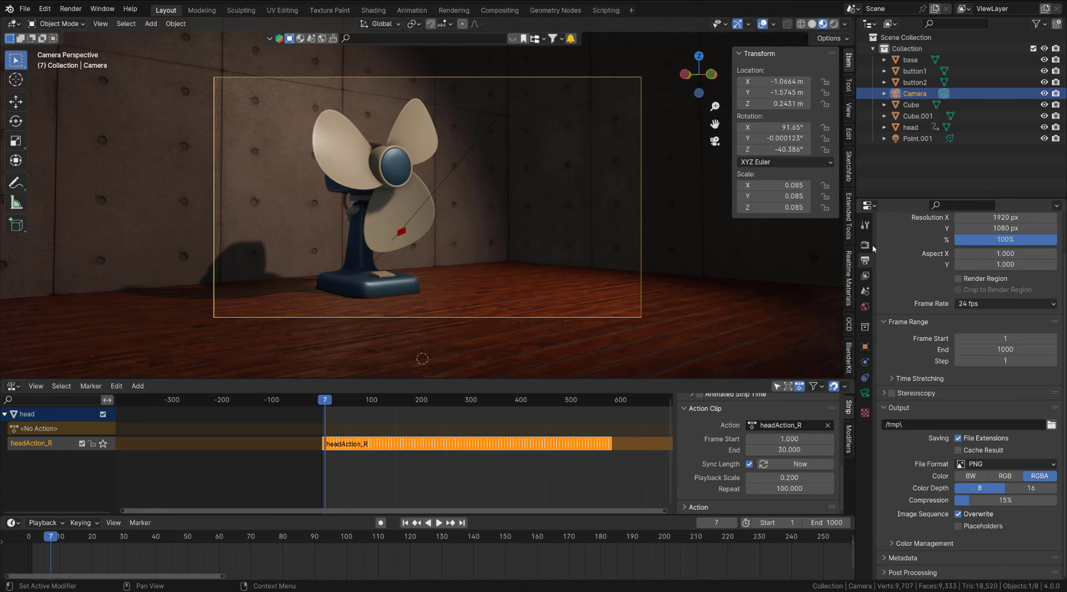
left_click(870, 247)
left_click(913, 411)
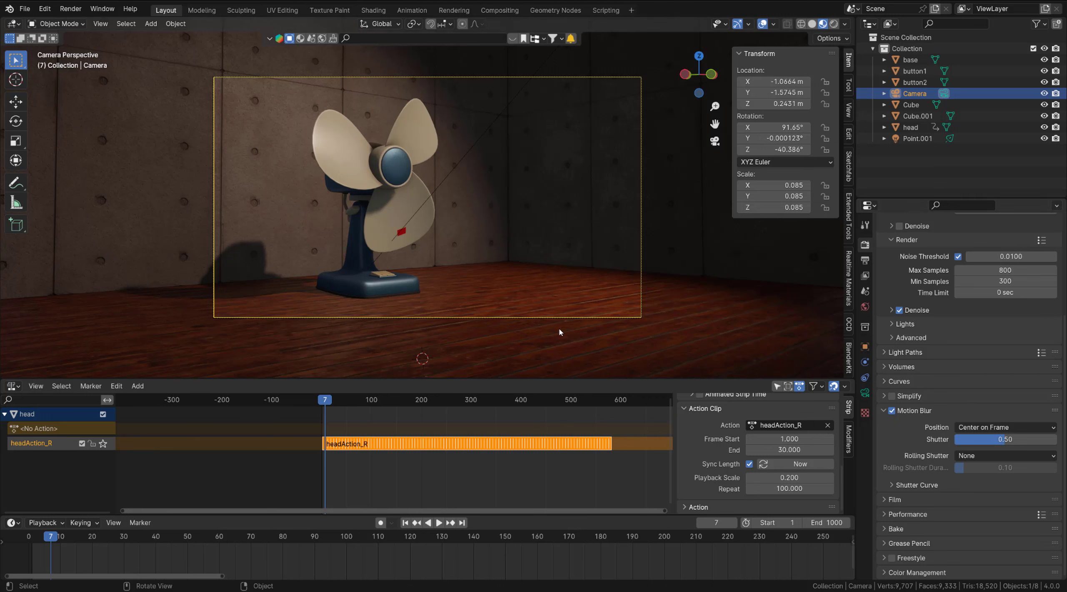
left_click(1004, 440)
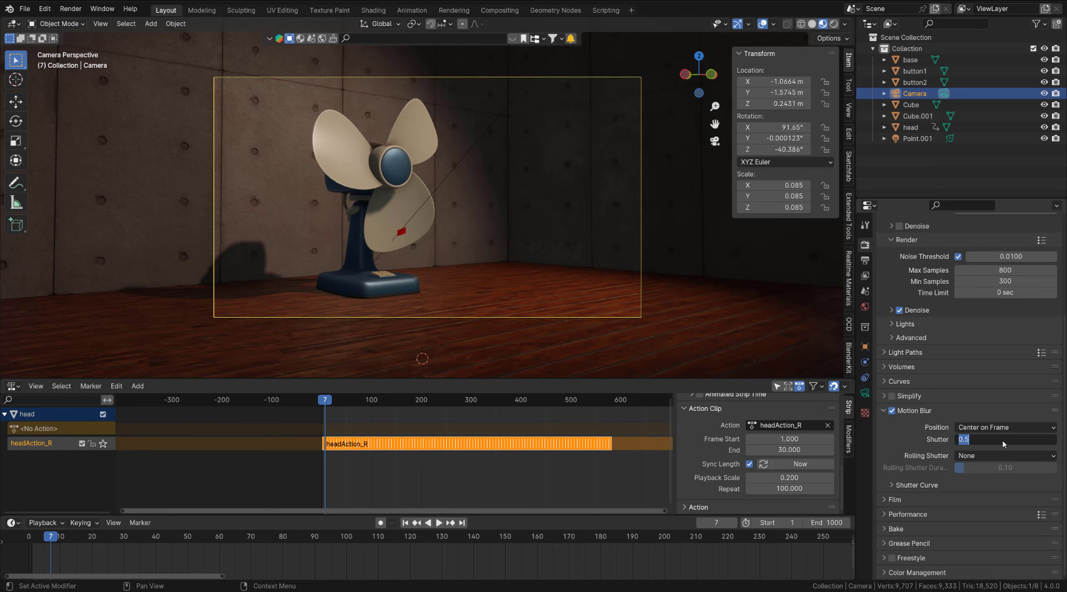
type("0.1")
key("Return")
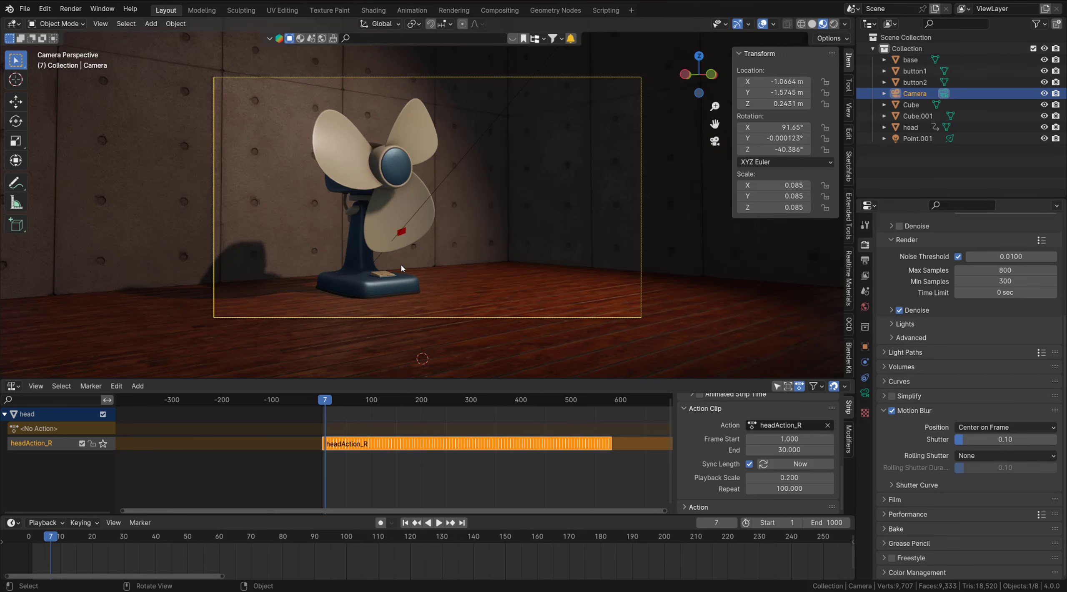
- Test-render frame 7 with the reduced shutter value, stopping the render early and closing its window
key("F12")
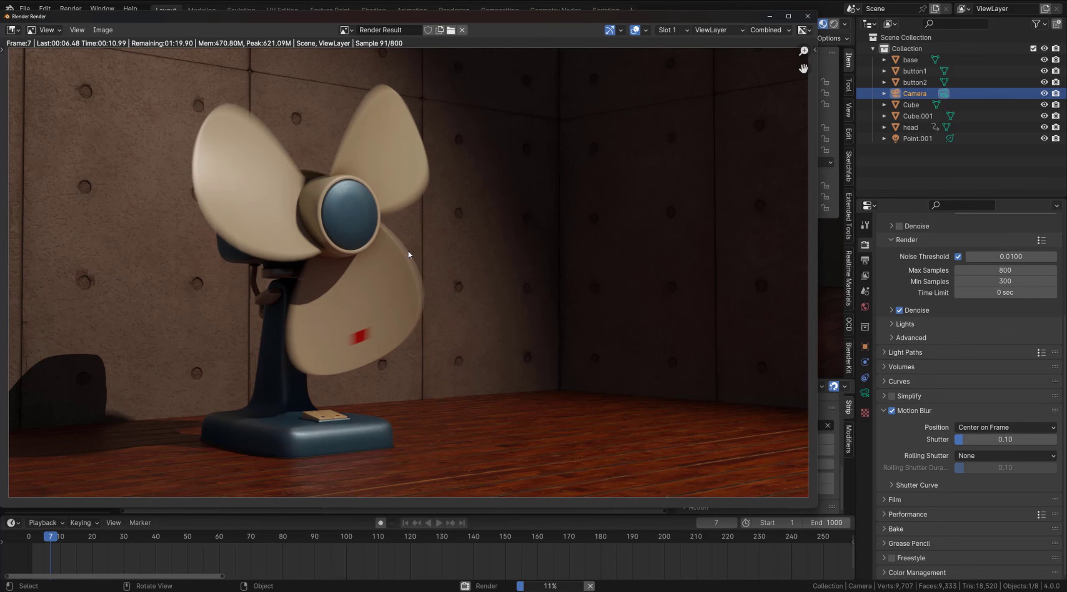
key("Escape")
left_click(808, 16)
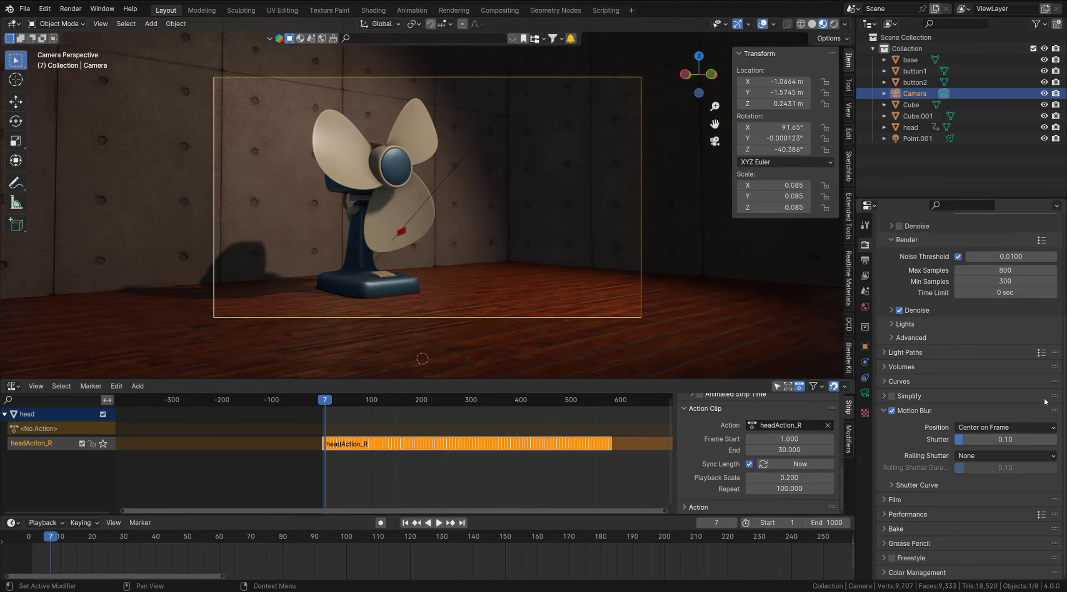
- Set the Motion Blur Shutter to 1 and start rendering frame 7
left_click(1001, 439)
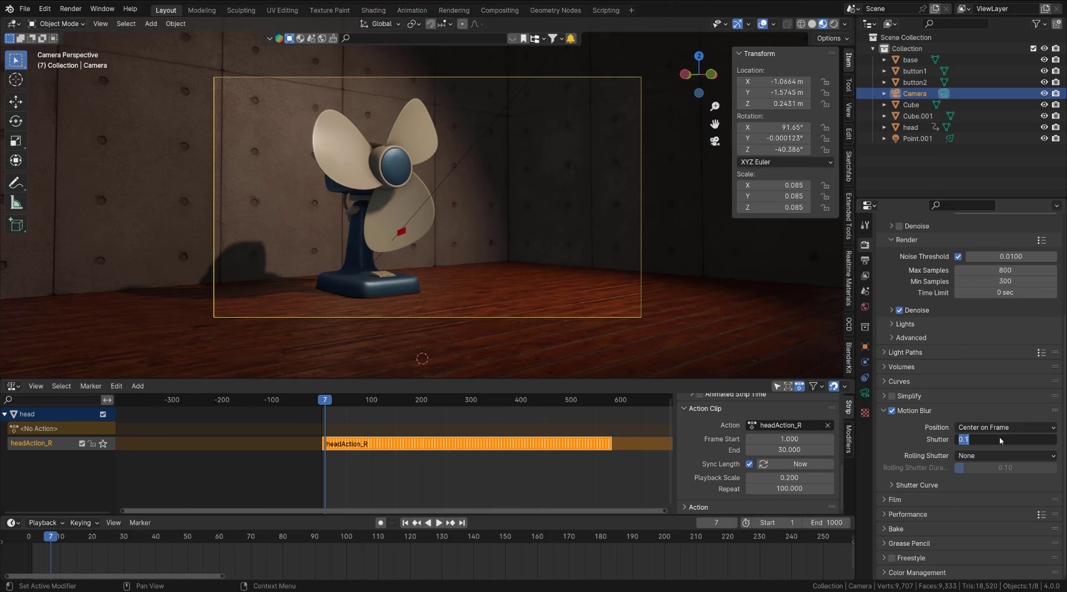
type("1")
key("Return")
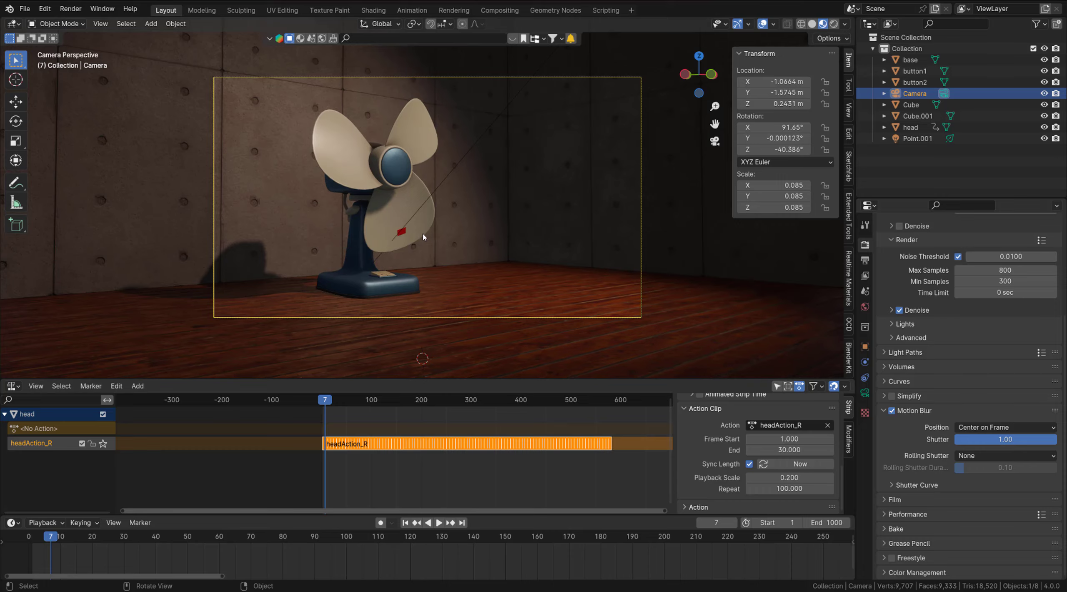
key("F12")
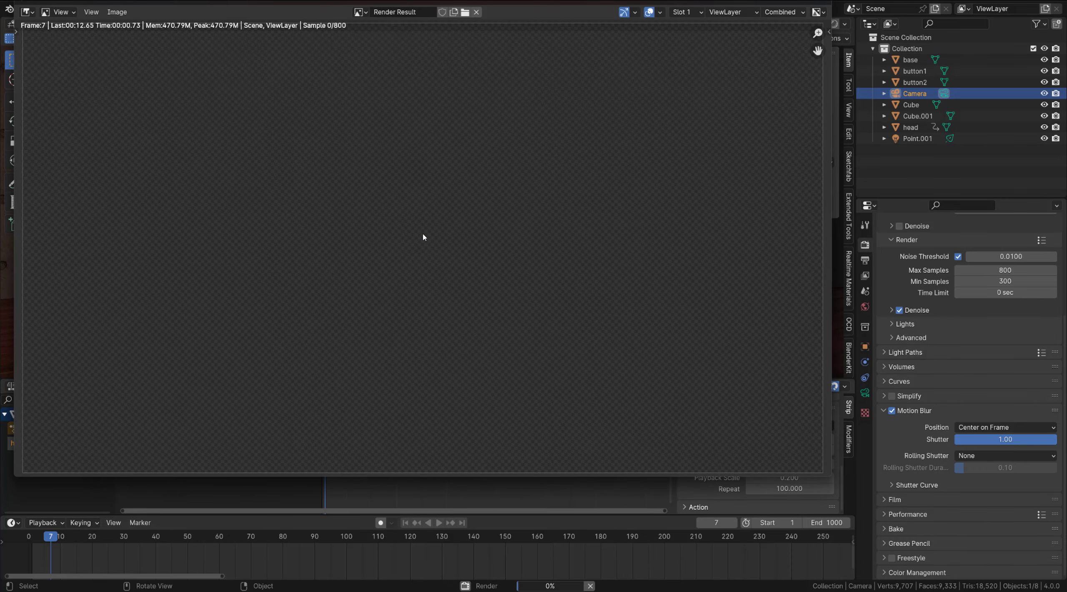